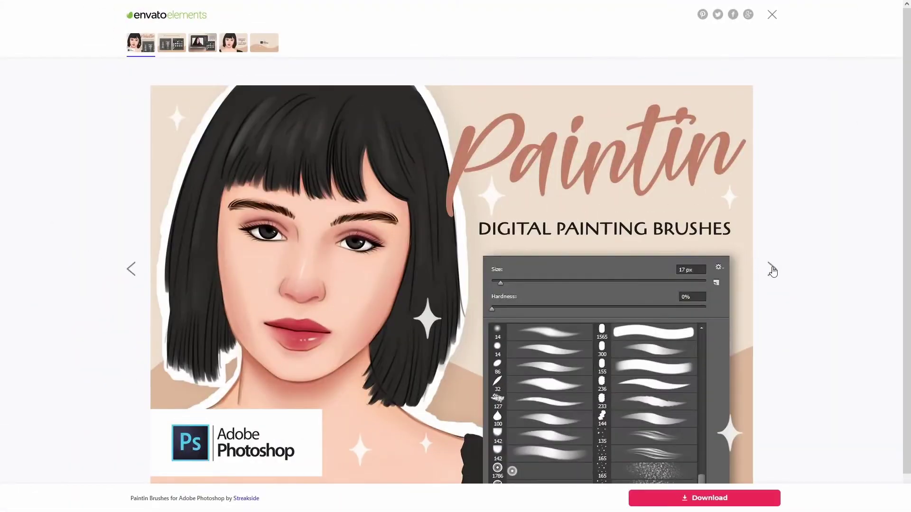
Page through the Paintin brush pack previews to the fourth image, the create-your-own-style portrait.
{"action": "left_click", "coordinate": [770, 269]}
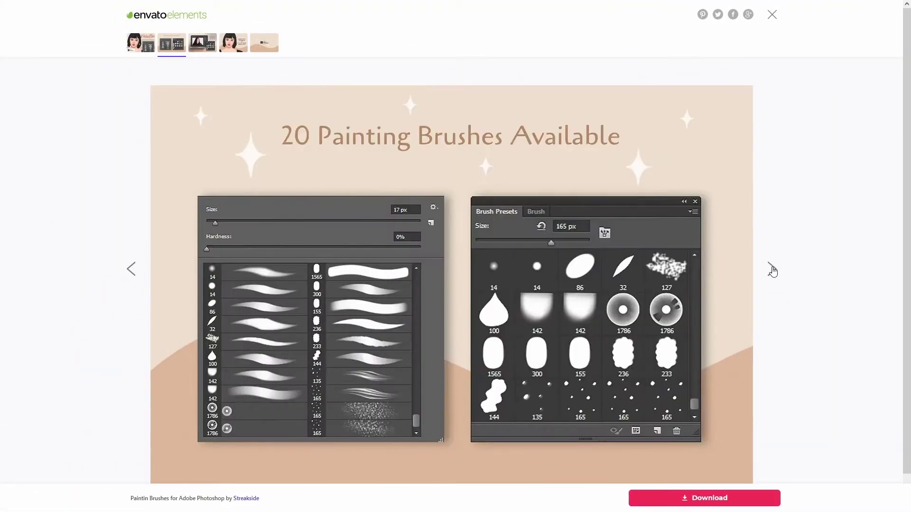
{"action": "left_click", "coordinate": [772, 271]}
{"action": "left_click", "coordinate": [771, 270]}
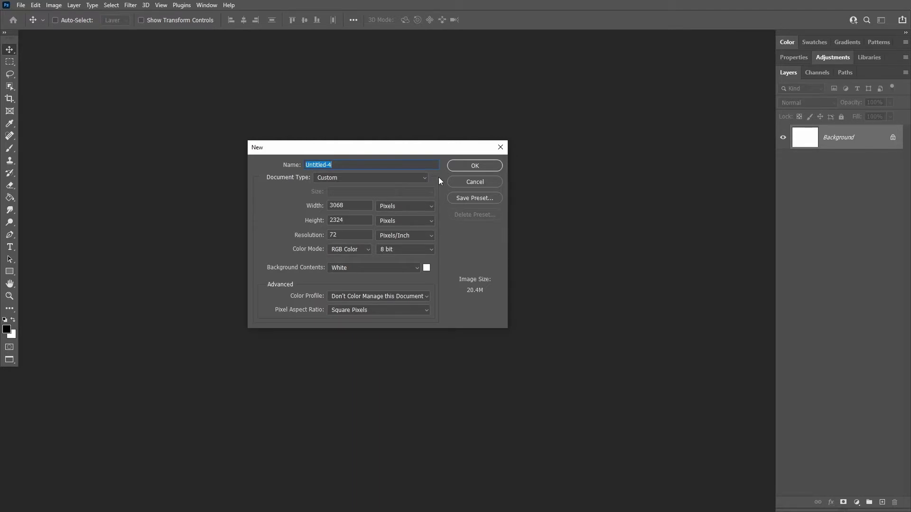
Confirm the new blank white 3068 × 2324 px document.
{"action": "left_click", "coordinate": [467, 167]}
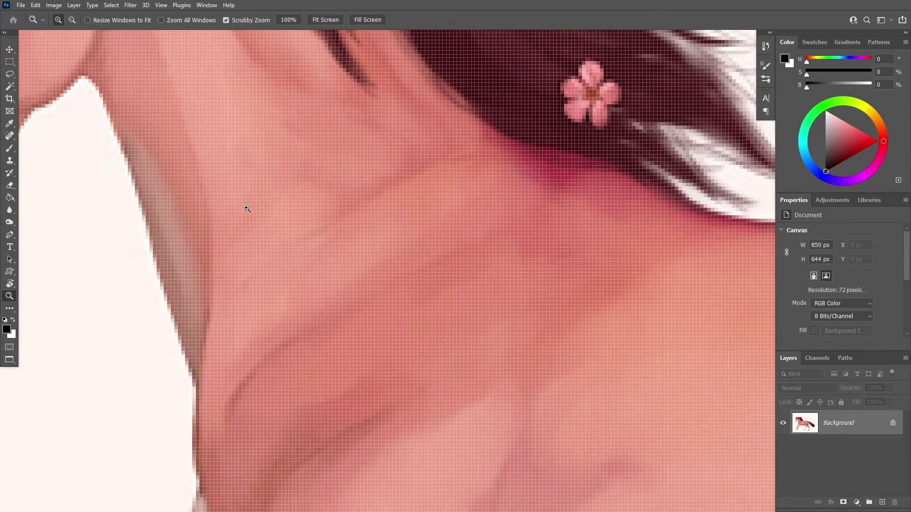
{"action": "mouse_move", "coordinate": [264, 200]}
{"action": "left_mouse_down"}
{"action": "mouse_move", "coordinate": [334, 234]}
{"action": "mouse_move", "coordinate": [315, 217]}
{"action": "mouse_move", "coordinate": [274, 234]}
{"action": "mouse_move", "coordinate": [399, 205]}
{"action": "mouse_move", "coordinate": [427, 123]}
{"action": "mouse_move", "coordinate": [437, 223]}
{"action": "mouse_move", "coordinate": [443, 147]}
{"action": "mouse_move", "coordinate": [441, 214]}
{"action": "mouse_move", "coordinate": [467, 178]}
{"action": "mouse_move", "coordinate": [433, 272]}
{"action": "mouse_move", "coordinate": [372, 264]}
{"action": "mouse_move", "coordinate": [390, 187]}
{"action": "mouse_move", "coordinate": [427, 189]}
{"action": "mouse_move", "coordinate": [431, 275]}
{"action": "mouse_move", "coordinate": [441, 205]}
{"action": "mouse_move", "coordinate": [421, 206]}
{"action": "left_mouse_up"}
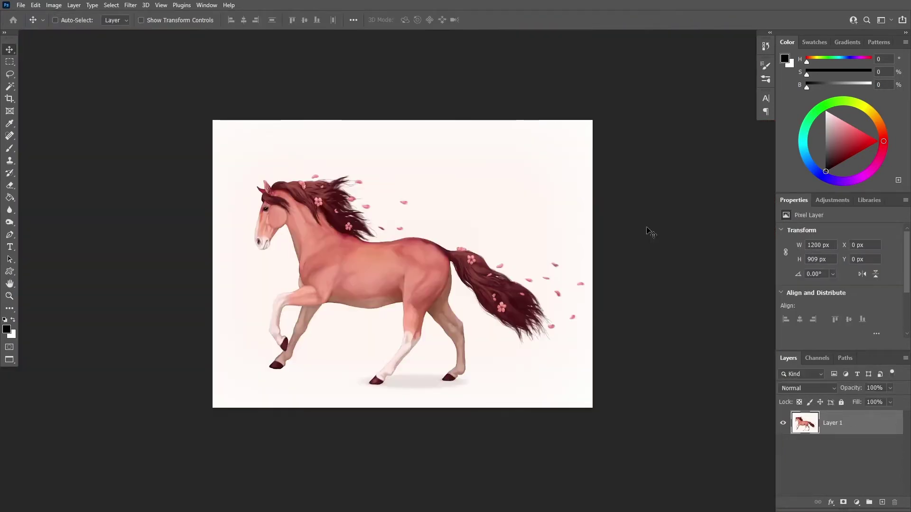
{"action": "key", "text": "z"}
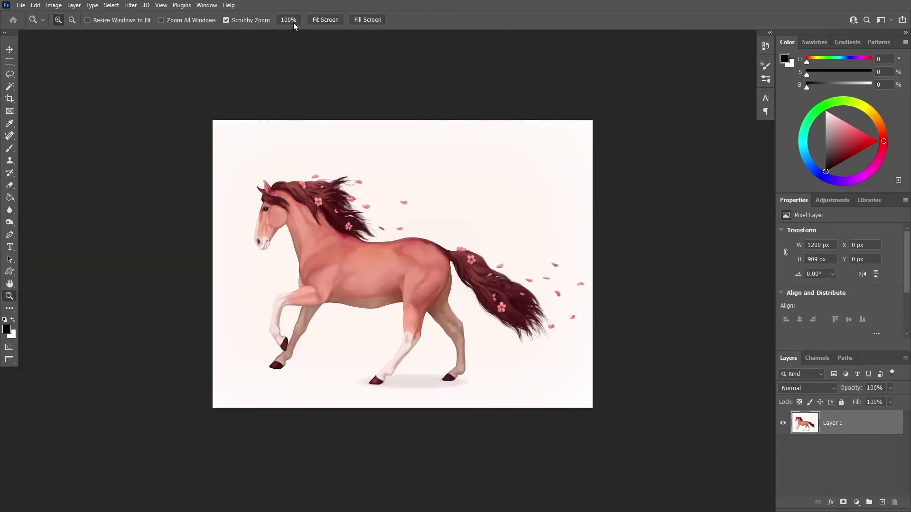
{"action": "left_click", "coordinate": [292, 20]}
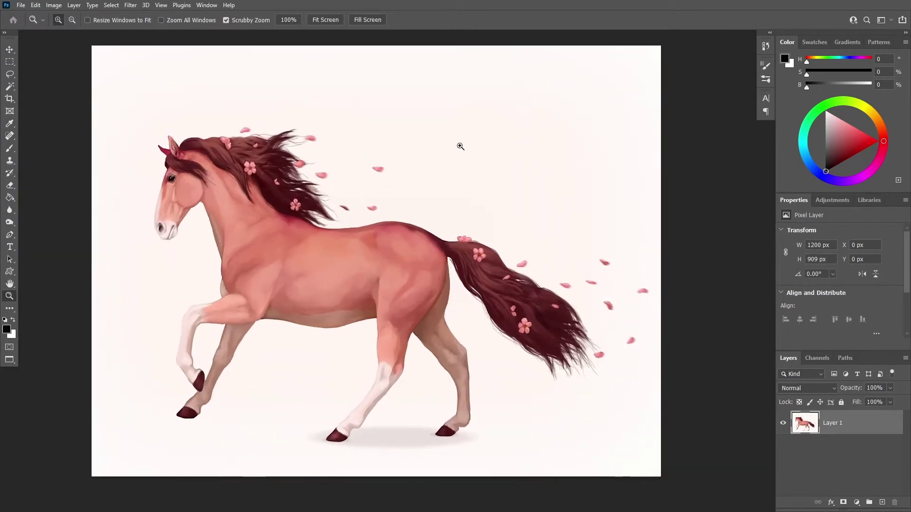
{"action": "left_click_drag", "start_coordinate": [202, 214], "coordinate": [228, 236]}
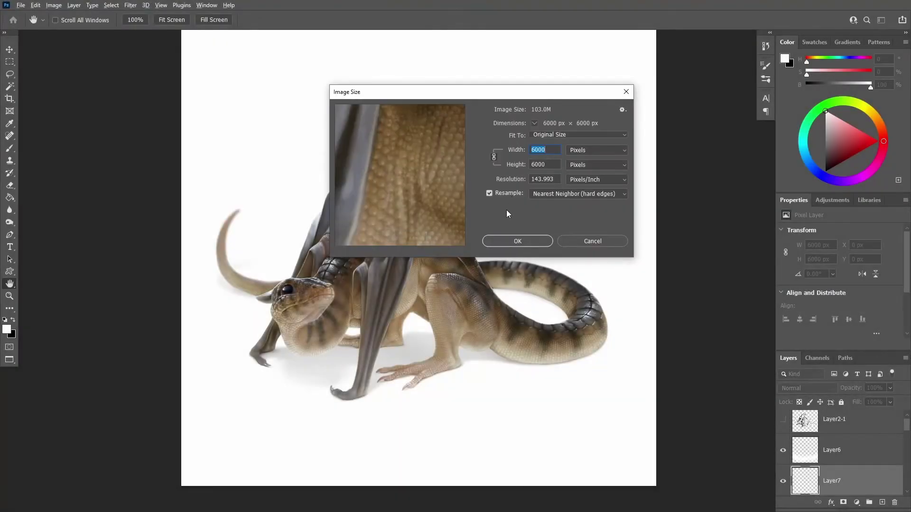
Close Image Size and zoom in close on the dragon's head and eye.
{"action": "left_click", "coordinate": [517, 241]}
{"action": "key", "text": "z"}
{"action": "mouse_move", "coordinate": [295, 310]}
{"action": "left_mouse_down"}
{"action": "mouse_move", "coordinate": [315, 260]}
{"action": "mouse_move", "coordinate": [309, 272]}
{"action": "mouse_move", "coordinate": [448, 295]}
{"action": "mouse_move", "coordinate": [438, 301]}
{"action": "left_mouse_up"}
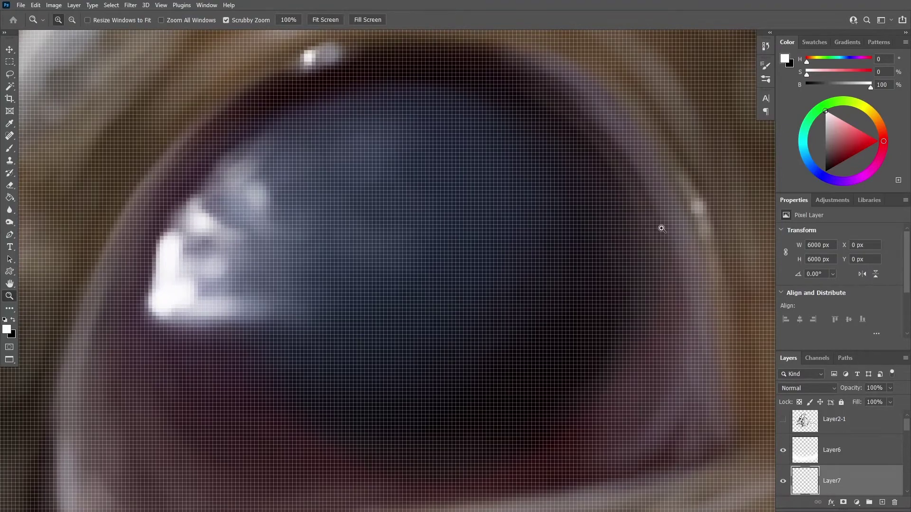
{"action": "left_click_drag", "start_coordinate": [658, 233], "coordinate": [645, 215]}
Zoom back out to the whole dragon, then in on the standing dragon's leg.
{"action": "left_click", "coordinate": [587, 267], "text": "alt"}
{"action": "left_click", "coordinate": [587, 268], "text": "alt"}
{"action": "mouse_move", "coordinate": [532, 224]}
{"action": "left_mouse_down"}
{"action": "mouse_move", "coordinate": [510, 249]}
{"action": "mouse_move", "coordinate": [447, 254]}
{"action": "mouse_move", "coordinate": [476, 291]}
{"action": "left_mouse_up"}
{"action": "left_click", "coordinate": [469, 254], "text": "alt"}
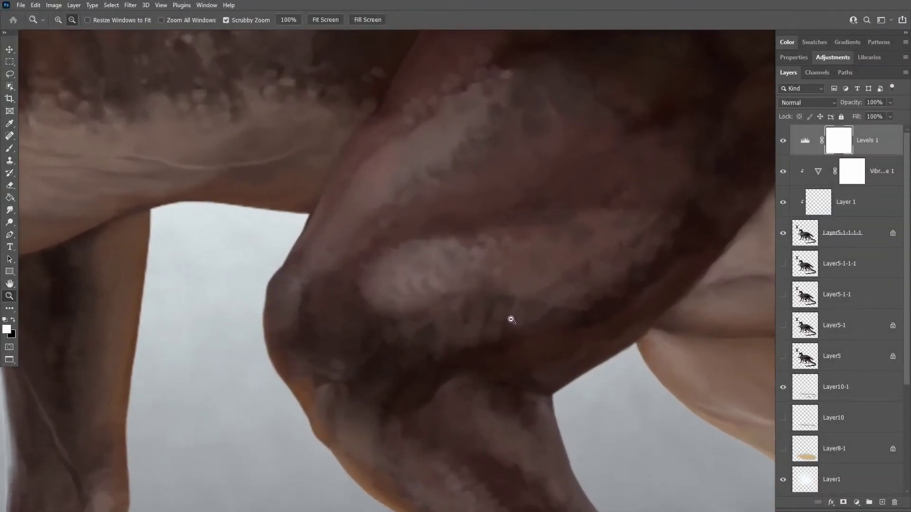
{"action": "mouse_move", "coordinate": [512, 320]}
{"action": "left_mouse_down"}
{"action": "mouse_move", "coordinate": [521, 315]}
{"action": "mouse_move", "coordinate": [484, 332]}
{"action": "mouse_move", "coordinate": [458, 376]}
{"action": "mouse_move", "coordinate": [560, 380]}
{"action": "left_mouse_up"}
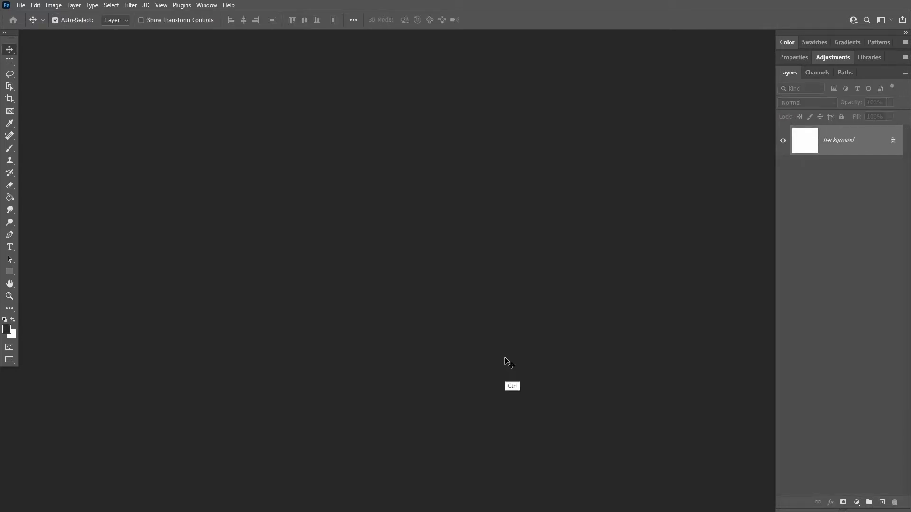
Create a new blank document 50000 pixels wide.
{"action": "key", "text": "ctrl+n"}
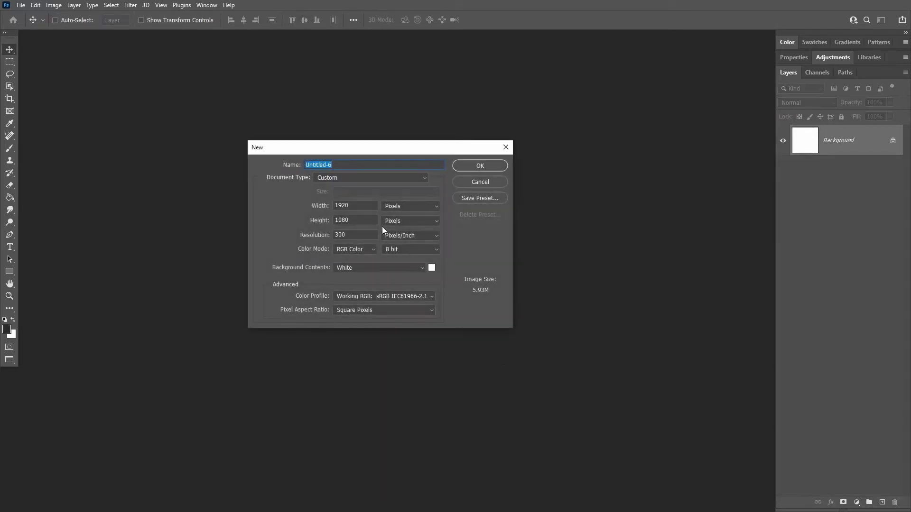
{"action": "key", "text": "Tab"}
{"action": "type", "text": "0000"}
{"action": "type", "text": "50"}
{"action": "left_click", "coordinate": [488, 165]}
Zoom in and paint a long looping grey brush stroke across the canvas.
{"action": "key", "text": "z"}
{"action": "left_click_drag", "start_coordinate": [558, 357], "coordinate": [600, 356]}
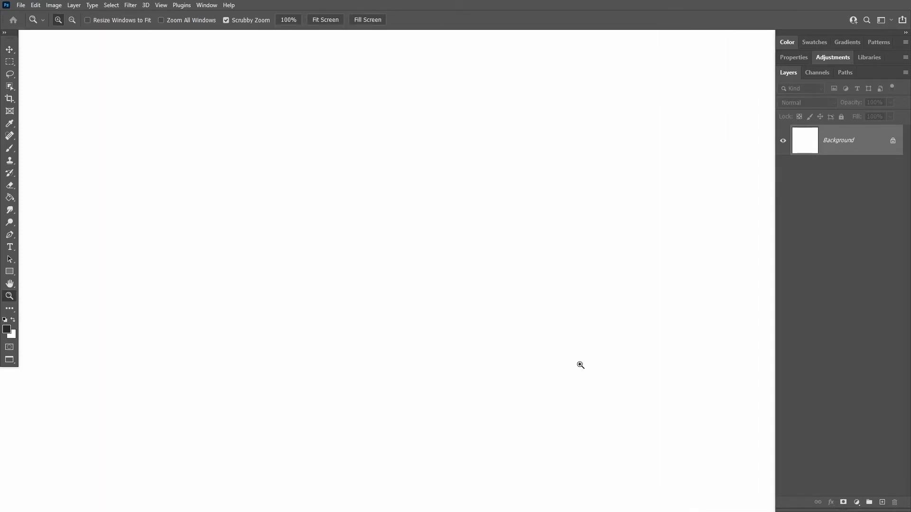
{"action": "key", "text": "v"}
{"action": "key", "text": "b"}
{"action": "mouse_move", "coordinate": [91, 313]}
{"action": "left_mouse_down"}
{"action": "mouse_move", "coordinate": [204, 207]}
{"action": "mouse_move", "coordinate": [270, 224]}
{"action": "mouse_move", "coordinate": [287, 354]}
{"action": "mouse_move", "coordinate": [387, 283]}
{"action": "mouse_move", "coordinate": [443, 356]}
{"action": "mouse_move", "coordinate": [650, 191]}
{"action": "mouse_move", "coordinate": [646, 326]}
{"action": "mouse_move", "coordinate": [693, 382]}
{"action": "left_mouse_up"}
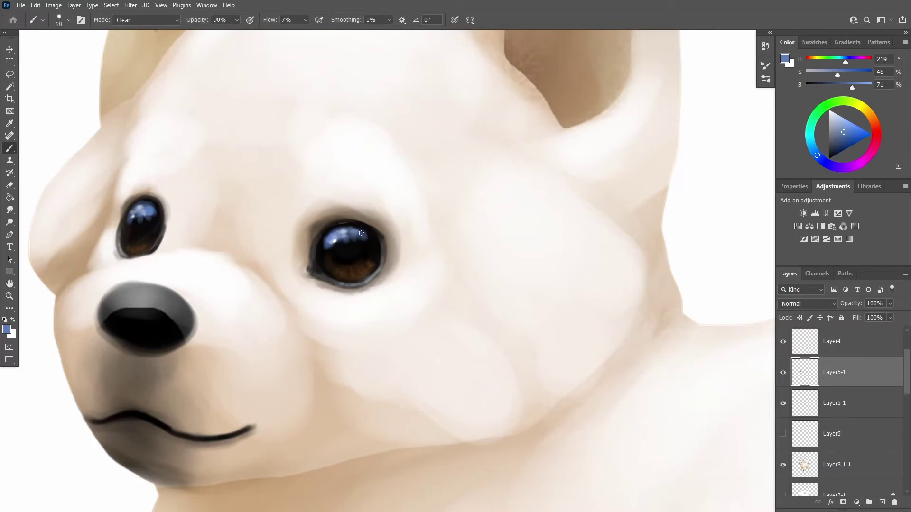
Zoom out from the puppy's eye to view the whole painting.
{"action": "left_click", "coordinate": [390, 255], "text": "alt"}
{"action": "left_click_drag", "start_coordinate": [389, 255], "coordinate": [318, 369]}
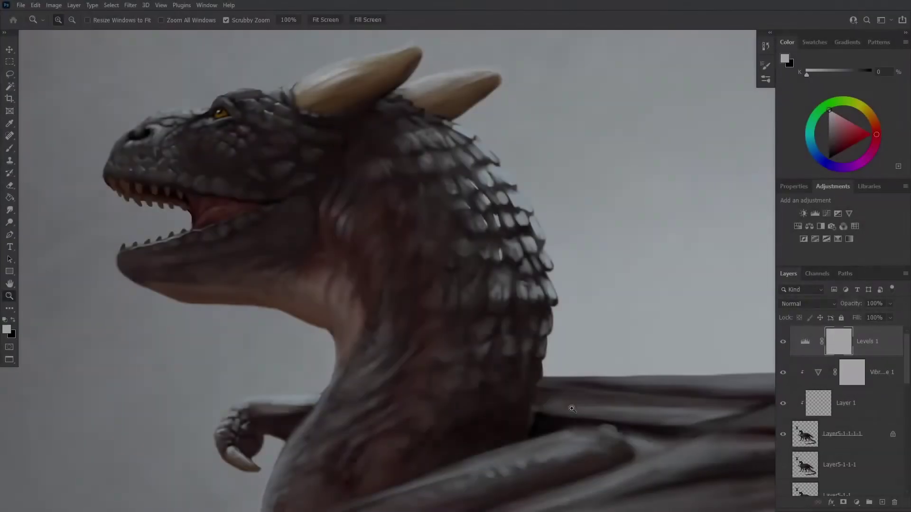
Scroll and zoom to bring the dragon's head and horns into view.
{"action": "scroll", "coordinate": [530, 309], "scroll_direction": "down", "scroll_amount": 5}
{"action": "scroll", "coordinate": [509, 401], "scroll_direction": "down", "scroll_amount": 5}
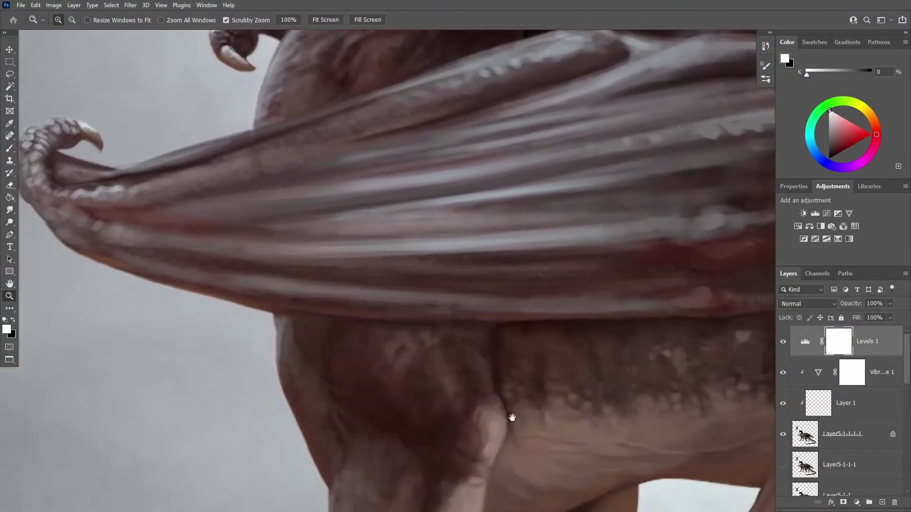
{"action": "scroll", "coordinate": [442, 263], "scroll_direction": "down", "scroll_amount": 5}
{"action": "scroll", "coordinate": [473, 279], "scroll_direction": "down", "scroll_amount": 3}
{"action": "scroll", "coordinate": [492, 309], "scroll_direction": "up", "scroll_amount": 4}
{"action": "scroll", "coordinate": [441, 421], "scroll_direction": "up", "scroll_amount": 5}
{"action": "scroll", "coordinate": [502, 336], "scroll_direction": "up", "scroll_amount": 5}
{"action": "scroll", "coordinate": [533, 310], "scroll_direction": "up", "scroll_amount": 3}
{"action": "scroll", "coordinate": [528, 315], "scroll_direction": "up", "scroll_amount": 3}
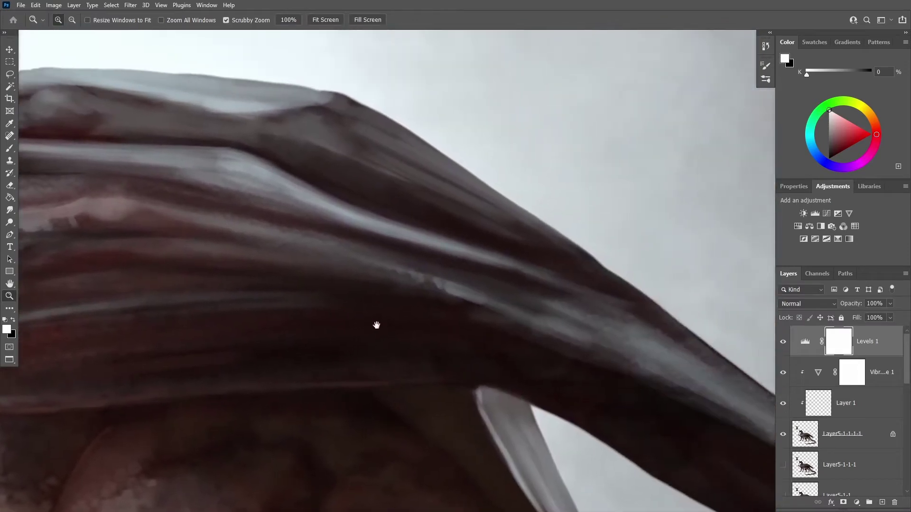
{"action": "scroll", "coordinate": [391, 323], "scroll_direction": "up", "scroll_amount": 3}
{"action": "scroll", "coordinate": [374, 330], "scroll_direction": "up", "scroll_amount": 3}
{"action": "mouse_move", "coordinate": [482, 312]}
{"action": "left_mouse_down"}
{"action": "mouse_move", "coordinate": [472, 460]}
{"action": "mouse_move", "coordinate": [525, 336]}
{"action": "mouse_move", "coordinate": [613, 421]}
{"action": "left_mouse_up"}
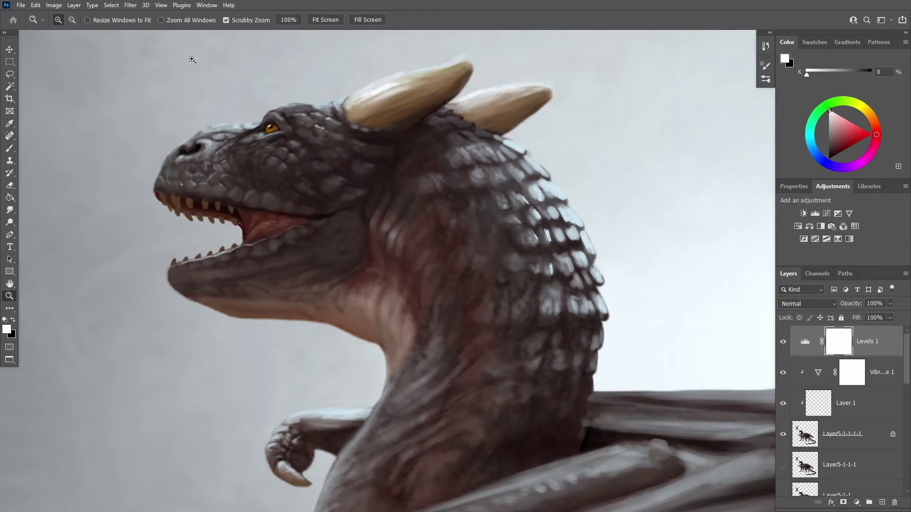
Resize the dragon painting to 1080 px wide in Image Size.
{"action": "left_click", "coordinate": [55, 5]}
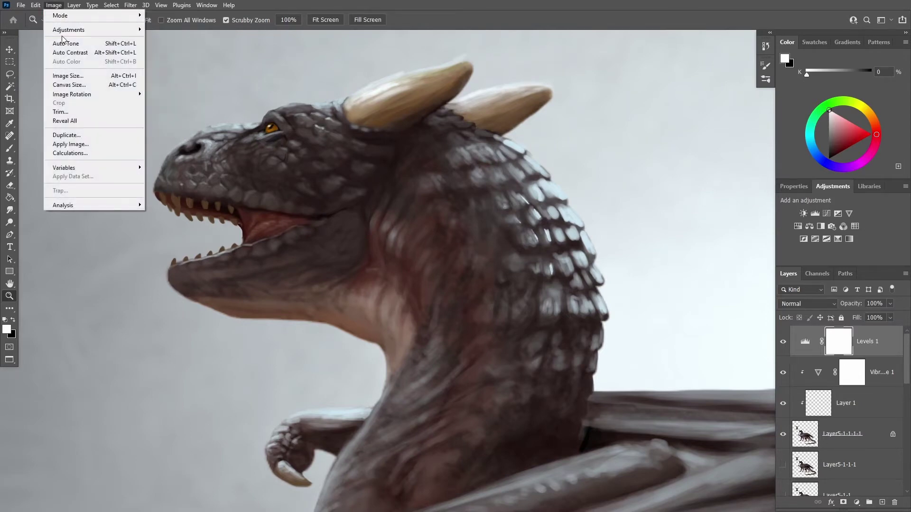
{"action": "left_click", "coordinate": [68, 76]}
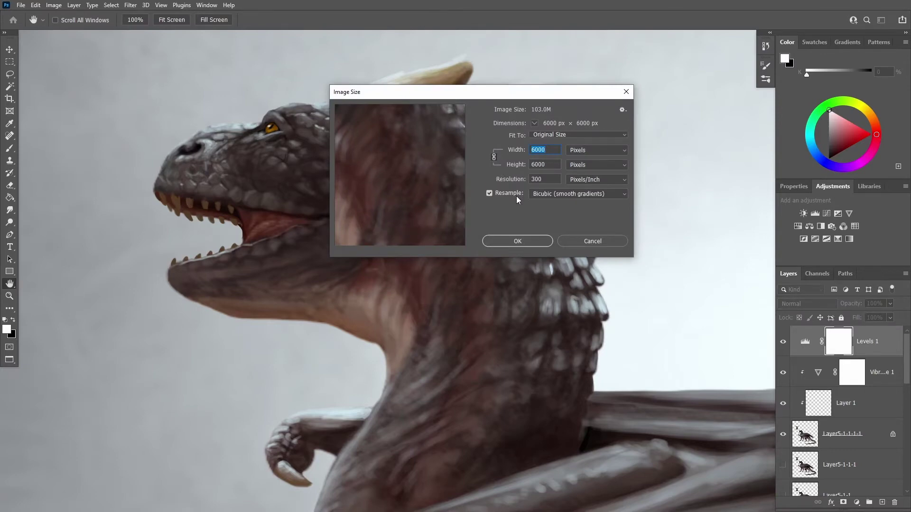
{"action": "type", "text": "1080"}
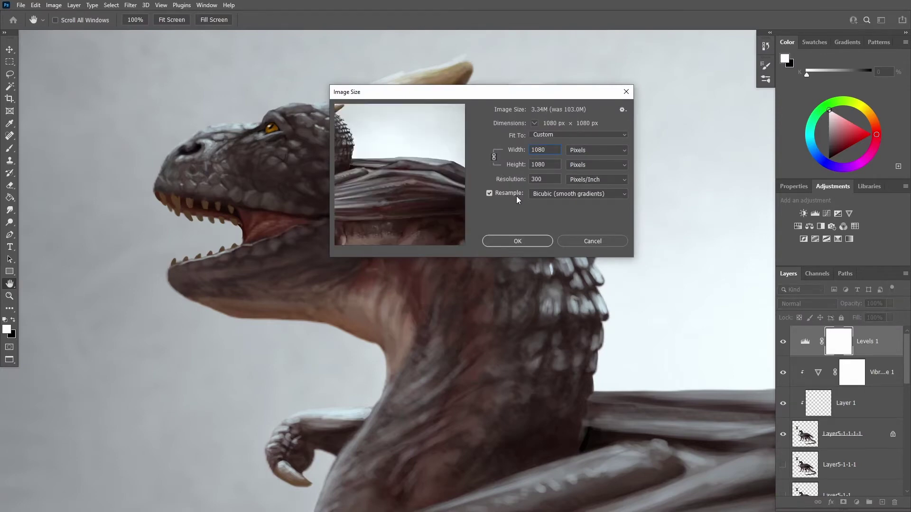
{"action": "left_click", "coordinate": [524, 238]}
{"action": "key", "text": "z"}
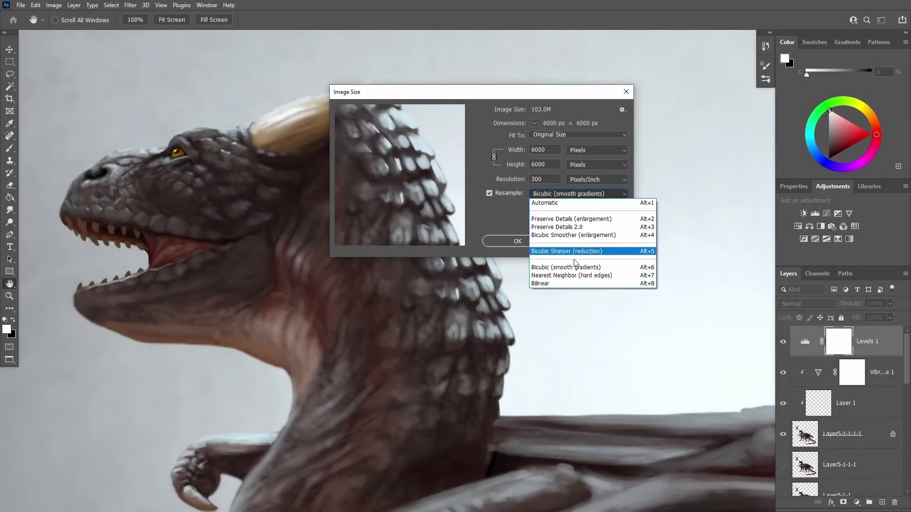
Redo the 1080 px width resize using Bicubic Sharper (reduction) resampling.
{"action": "left_click", "coordinate": [575, 252]}
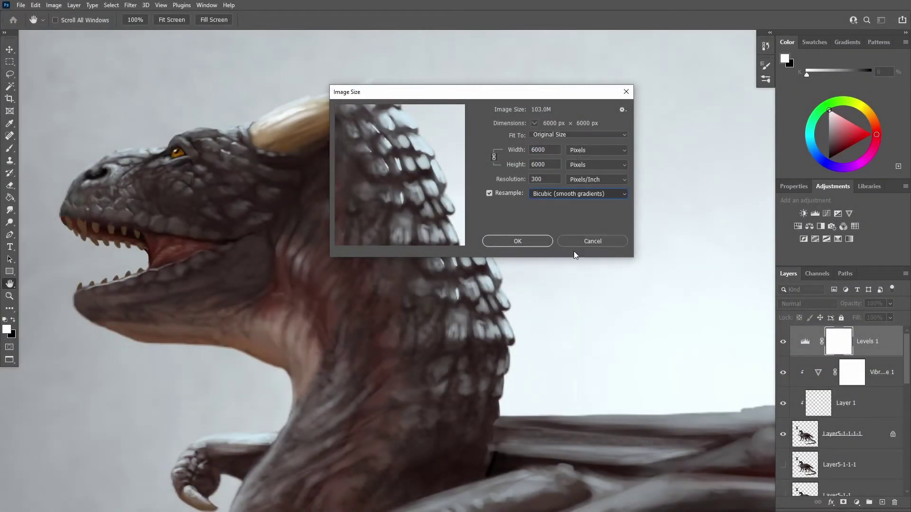
{"action": "double_click", "coordinate": [548, 150]}
{"action": "type", "text": "1080"}
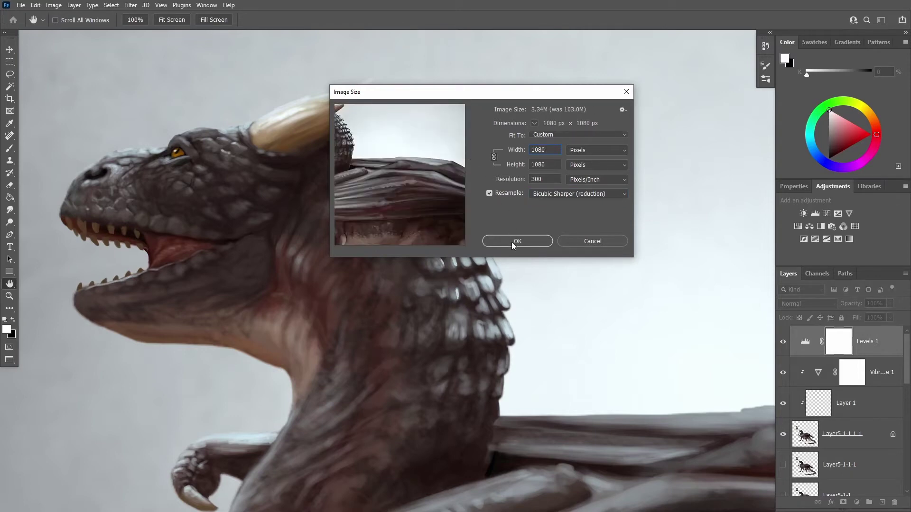
{"action": "left_click", "coordinate": [518, 241]}
{"action": "key", "text": "z"}
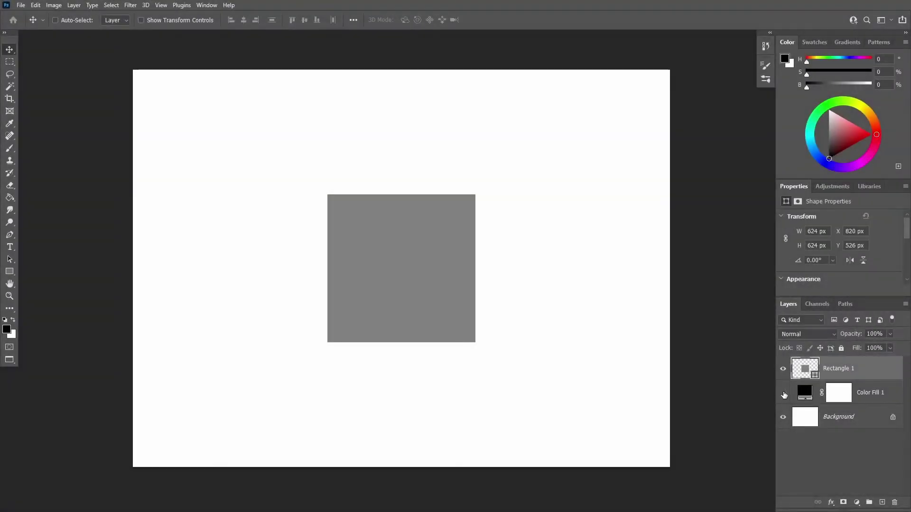
Toggle the black Color Fill layer repeatedly to compare the grey square on black and white.
{"action": "left_click", "coordinate": [783, 393]}
{"action": "left_click", "coordinate": [783, 395]}
{"action": "left_click", "coordinate": [784, 394]}
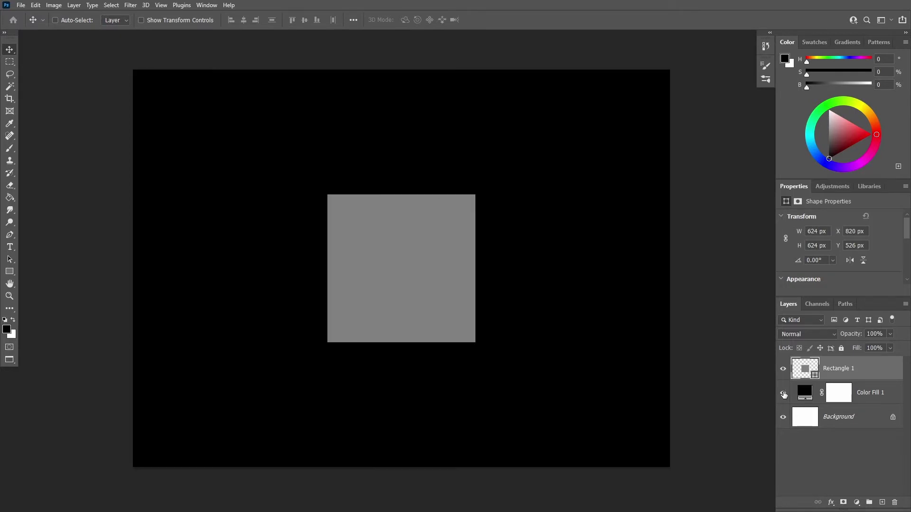
{"action": "left_click", "coordinate": [783, 394]}
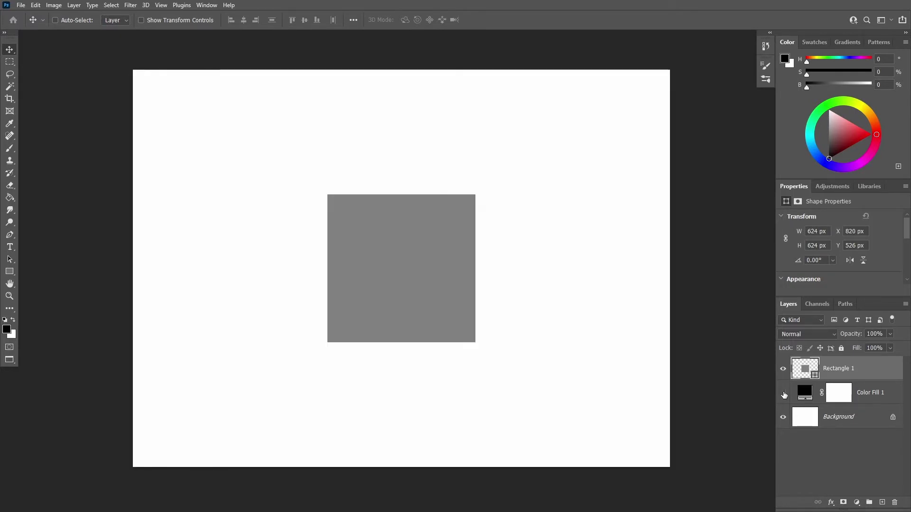
{"action": "left_click", "coordinate": [784, 393]}
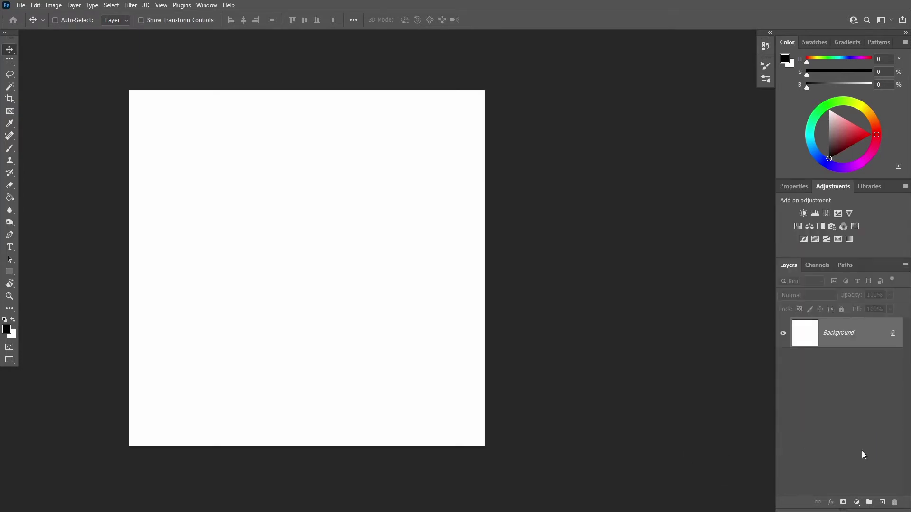
Add a Solid Color fill layer in mid-grey at 50% brightness.
{"action": "left_click", "coordinate": [857, 502]}
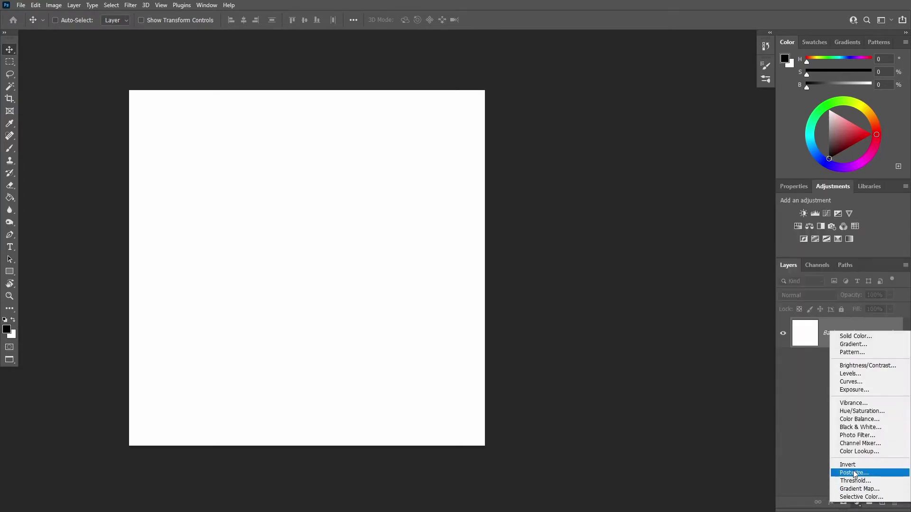
{"action": "left_click", "coordinate": [855, 335]}
{"action": "type", "text": "404040"}
{"action": "mouse_move", "coordinate": [540, 194]}
{"action": "left_mouse_down"}
{"action": "mouse_move", "coordinate": [533, 205]}
{"action": "mouse_move", "coordinate": [568, 190]}
{"action": "mouse_move", "coordinate": [534, 170]}
{"action": "left_mouse_up"}
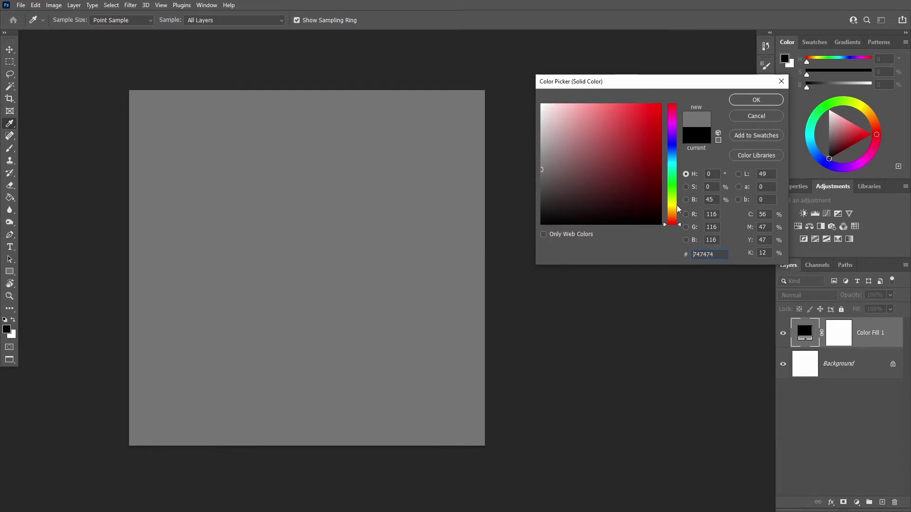
{"action": "left_click", "coordinate": [706, 199]}
{"action": "type", "text": "50"}
{"action": "key", "text": "Return"}
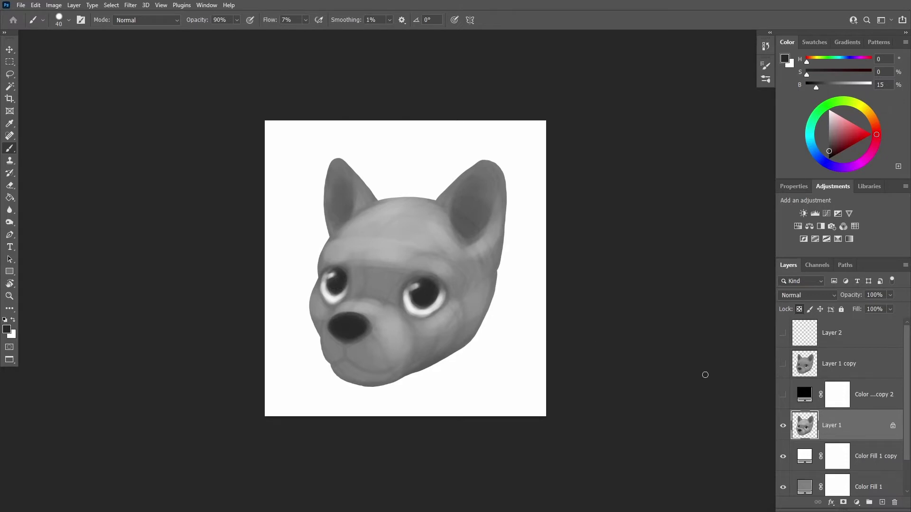
Shrink the brush twice with the [ key.
{"action": "key", "text": "bracketleft"}
{"action": "key", "text": "bracketleft"}
{"action": "key", "text": "bracketleft"}
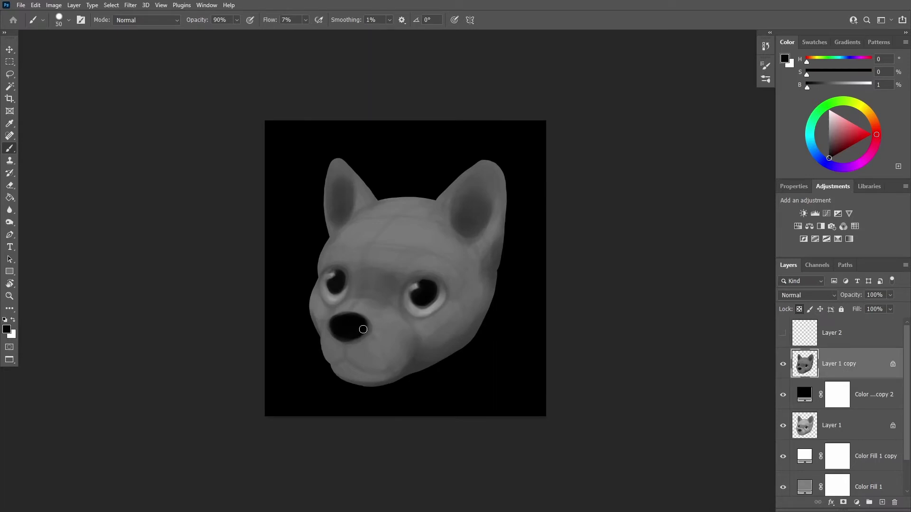
{"action": "key", "text": "bracketleft"}
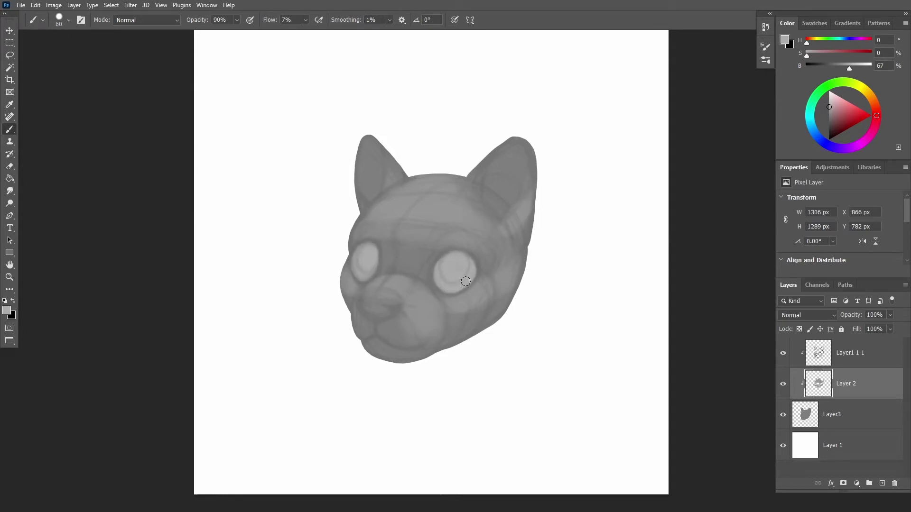
Darken the puppy's pupils and nose, undoing the last nose stroke.
{"action": "left_click_drag", "start_coordinate": [461, 256], "coordinate": [455, 261]}
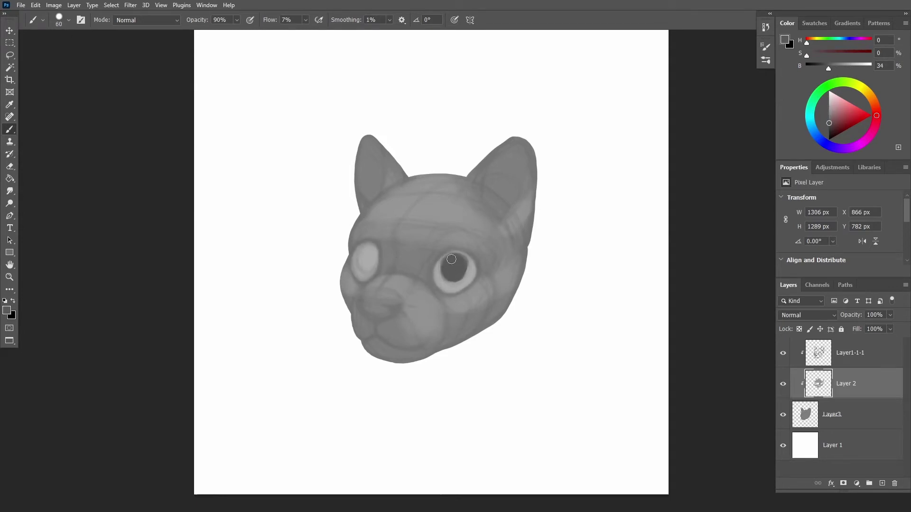
{"action": "left_click_drag", "start_coordinate": [455, 277], "coordinate": [463, 266]}
{"action": "left_click_drag", "start_coordinate": [368, 246], "coordinate": [370, 263]}
{"action": "mouse_move", "coordinate": [363, 306]}
{"action": "left_mouse_down"}
{"action": "mouse_move", "coordinate": [381, 313]}
{"action": "mouse_move", "coordinate": [387, 302]}
{"action": "left_mouse_up"}
{"action": "key", "text": "bracketleft"}
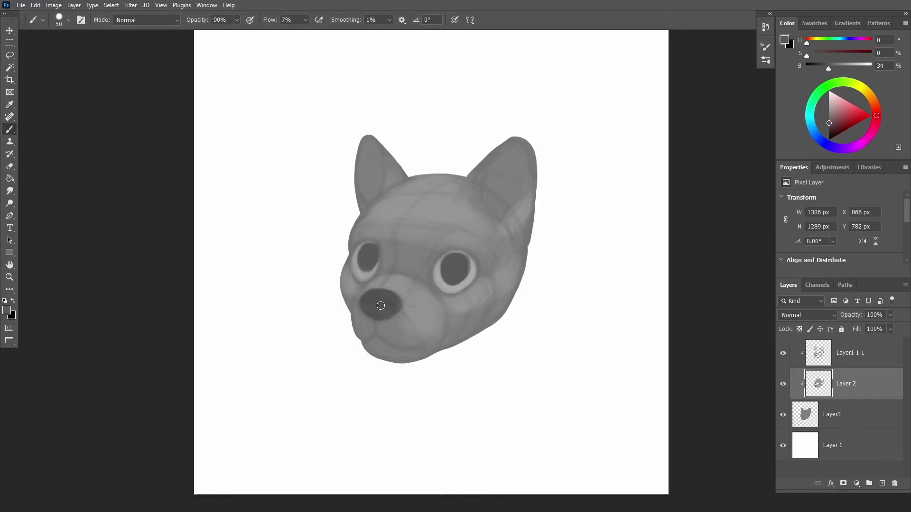
{"action": "key", "text": "ctrl+z"}
Shade the inner ears, a shadow below the chin, and the upper eyelids.
{"action": "key", "text": "bracketright"}
{"action": "key", "text": "bracketright"}
{"action": "key", "text": "bracketright"}
{"action": "left_click_drag", "start_coordinate": [494, 200], "coordinate": [510, 180]}
{"action": "left_click_drag", "start_coordinate": [374, 189], "coordinate": [370, 180]}
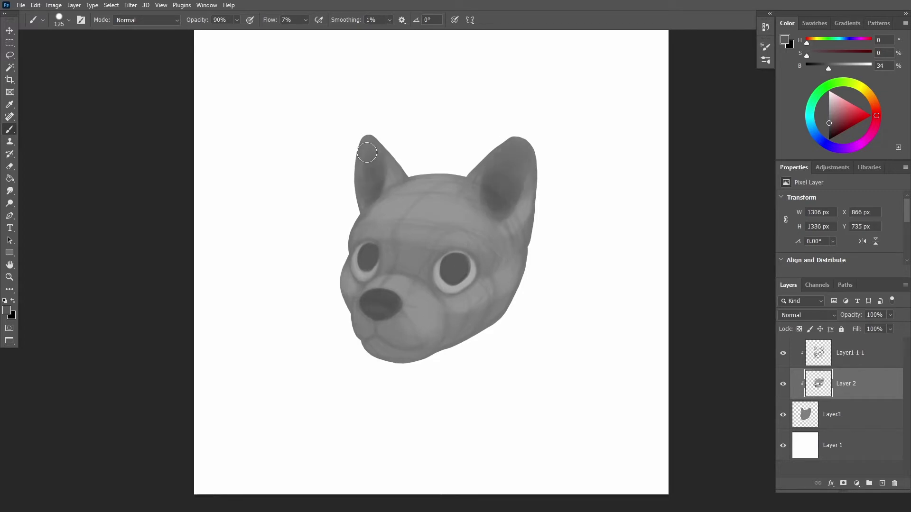
{"action": "key", "text": "bracketleft"}
{"action": "left_click_drag", "start_coordinate": [478, 345], "coordinate": [455, 332]}
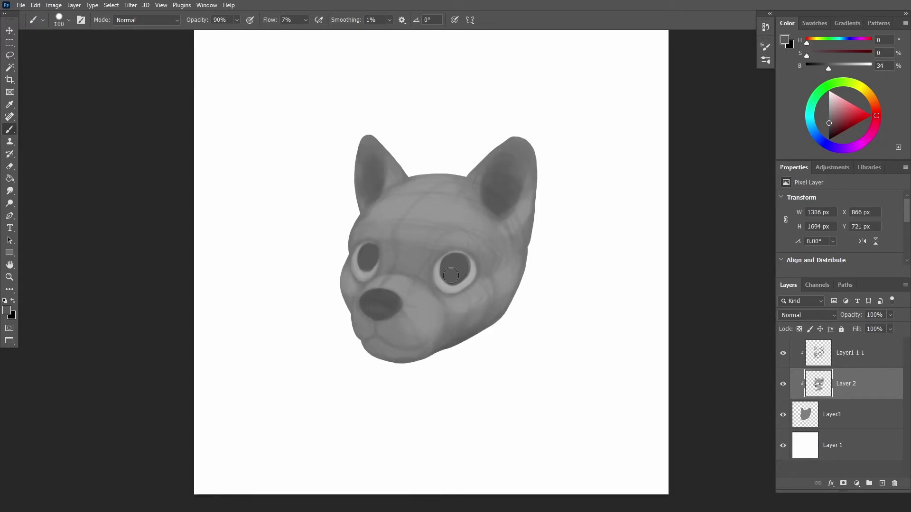
{"action": "key", "text": "bracketleft"}
{"action": "key", "text": "bracketleft"}
{"action": "key", "text": "bracketleft"}
{"action": "mouse_move", "coordinate": [434, 280]}
{"action": "left_mouse_down"}
{"action": "mouse_move", "coordinate": [446, 251]}
{"action": "mouse_move", "coordinate": [474, 261]}
{"action": "left_mouse_up"}
{"action": "left_click_drag", "start_coordinate": [351, 272], "coordinate": [373, 245]}
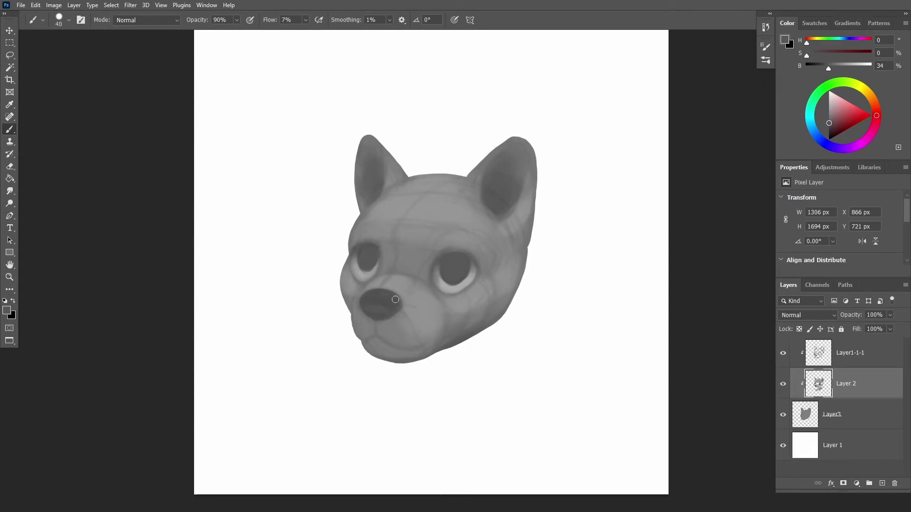
Repaint the nose and eyes with a darker grey.
{"action": "left_click", "coordinate": [821, 67]}
{"action": "key", "text": "bracketright"}
{"action": "key", "text": "bracketright"}
{"action": "key", "text": "bracketright"}
{"action": "left_click_drag", "start_coordinate": [368, 299], "coordinate": [387, 308]}
{"action": "left_click_drag", "start_coordinate": [451, 268], "coordinate": [479, 256]}
{"action": "left_click_drag", "start_coordinate": [365, 251], "coordinate": [372, 265]}
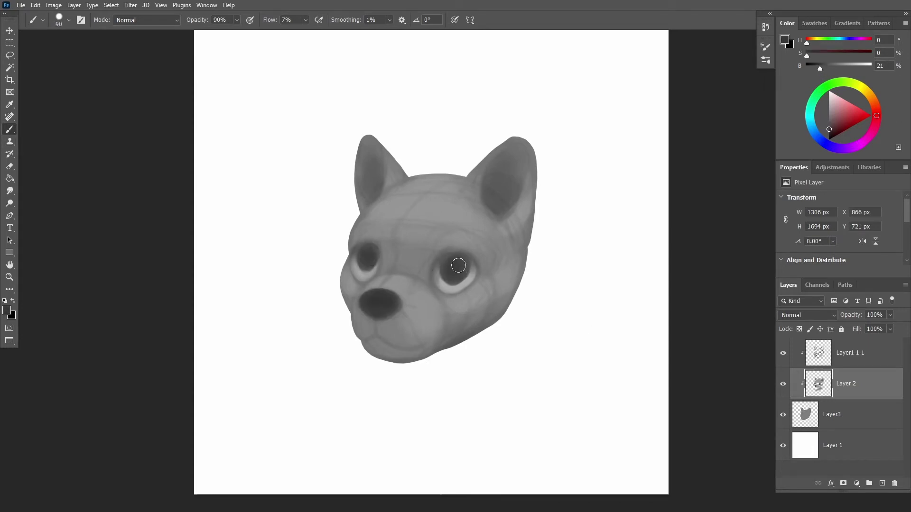
{"action": "mouse_move", "coordinate": [452, 274]}
{"action": "left_mouse_down"}
{"action": "mouse_move", "coordinate": [467, 264]}
{"action": "mouse_move", "coordinate": [452, 267]}
{"action": "left_mouse_up"}
Paint light grey highlights into both eyes with a smaller brush.
{"action": "key", "text": "bracketleft"}
{"action": "key", "text": "bracketleft"}
{"action": "key", "text": "bracketleft"}
{"action": "left_click", "coordinate": [447, 262], "text": "alt"}
{"action": "mouse_move", "coordinate": [364, 251]}
{"action": "left_mouse_down"}
{"action": "mouse_move", "coordinate": [359, 258]}
{"action": "mouse_move", "coordinate": [361, 248]}
{"action": "left_mouse_up"}
{"action": "left_click", "coordinate": [355, 263], "text": "alt"}
{"action": "key", "text": "bracketright"}
Group the three painted dog-head layers into Group 1.
{"action": "left_click", "coordinate": [458, 279], "text": "alt"}
{"action": "left_click", "coordinate": [842, 354]}
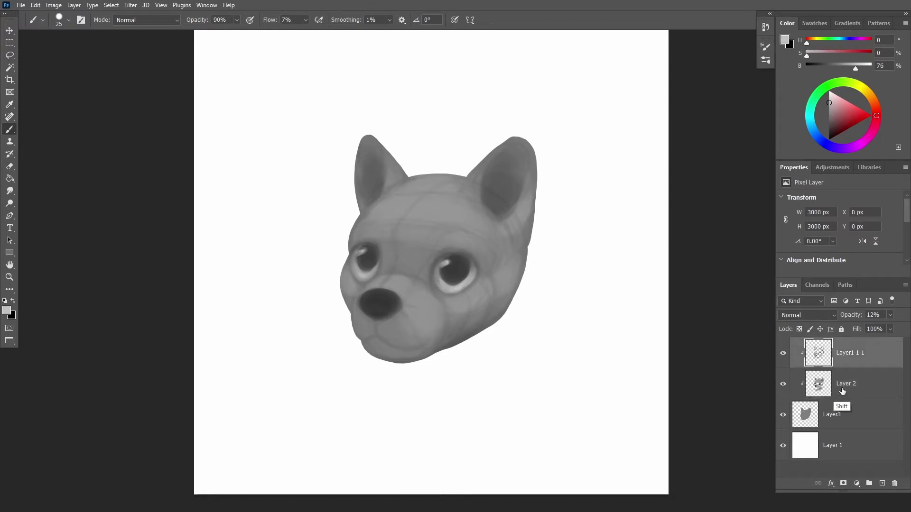
{"action": "left_click", "coordinate": [844, 414], "text": "shift"}
{"action": "key", "text": "ctrl+g"}
Clip a Brightness/Contrast adjustment to Group 1, raise its contrast, and toggle it to compare.
{"action": "left_click", "coordinate": [832, 168]}
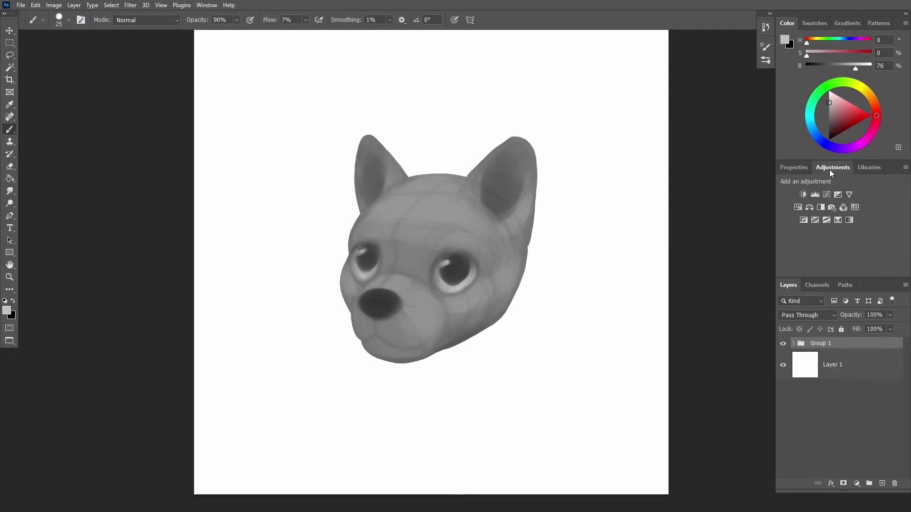
{"action": "left_click", "coordinate": [802, 194]}
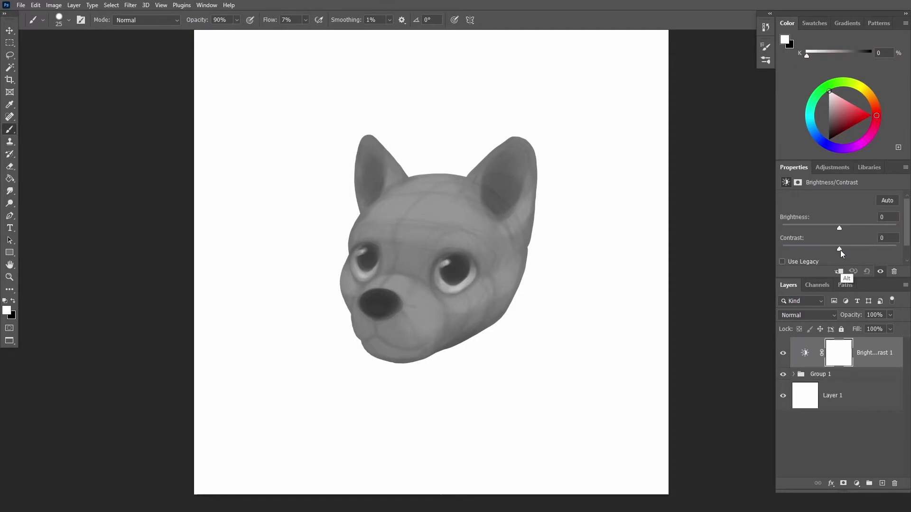
{"action": "key", "text": "ctrl+alt+g"}
{"action": "left_click_drag", "start_coordinate": [842, 250], "coordinate": [908, 254]}
{"action": "left_click", "coordinate": [783, 355]}
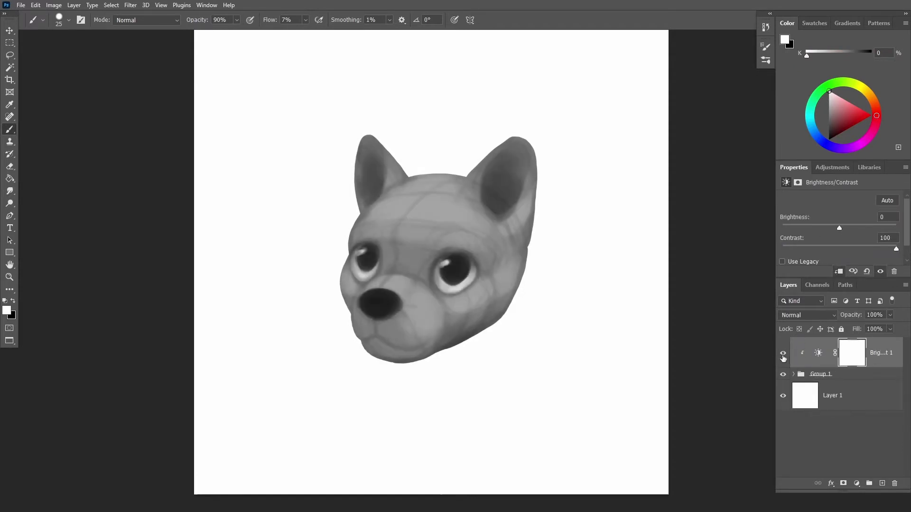
{"action": "left_click", "coordinate": [783, 355]}
Hide the contrast adjustment and add a Levels adjustment layer with its controls fully visible.
{"action": "left_click", "coordinate": [782, 355]}
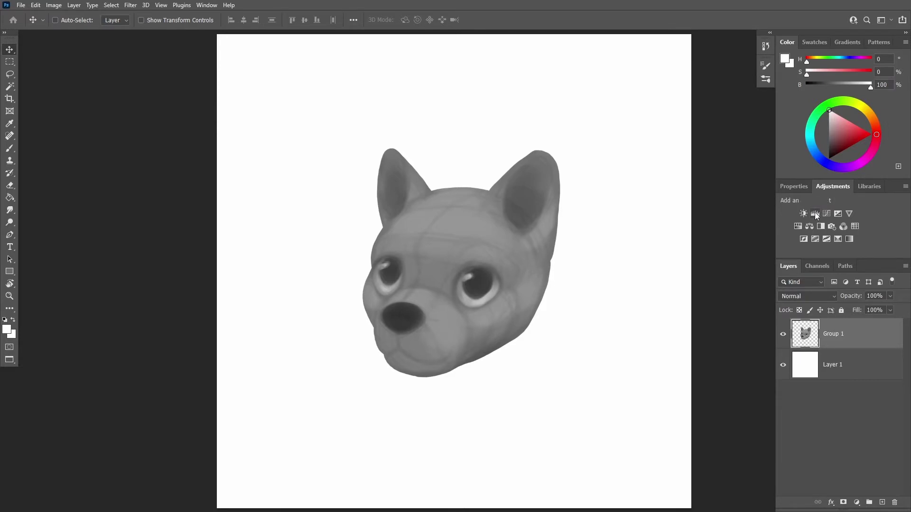
{"action": "left_click", "coordinate": [815, 214]}
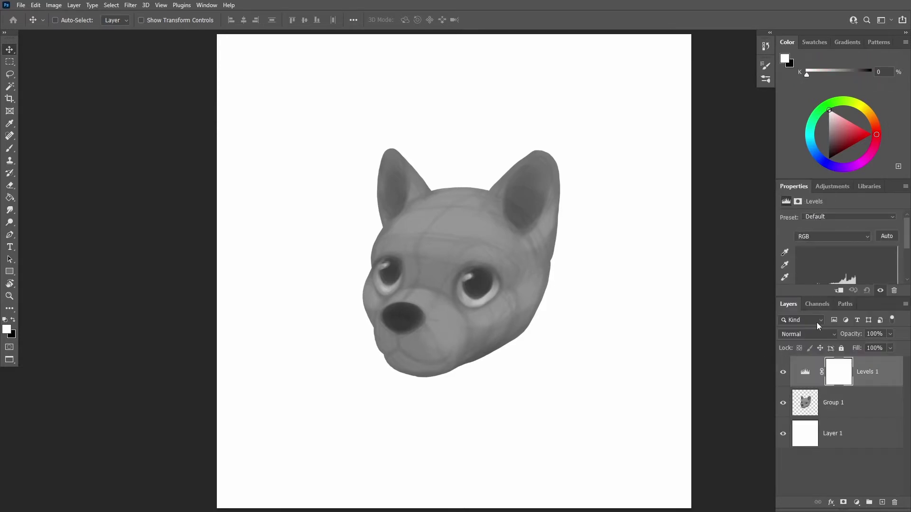
{"action": "left_click_drag", "start_coordinate": [847, 298], "coordinate": [844, 352]}
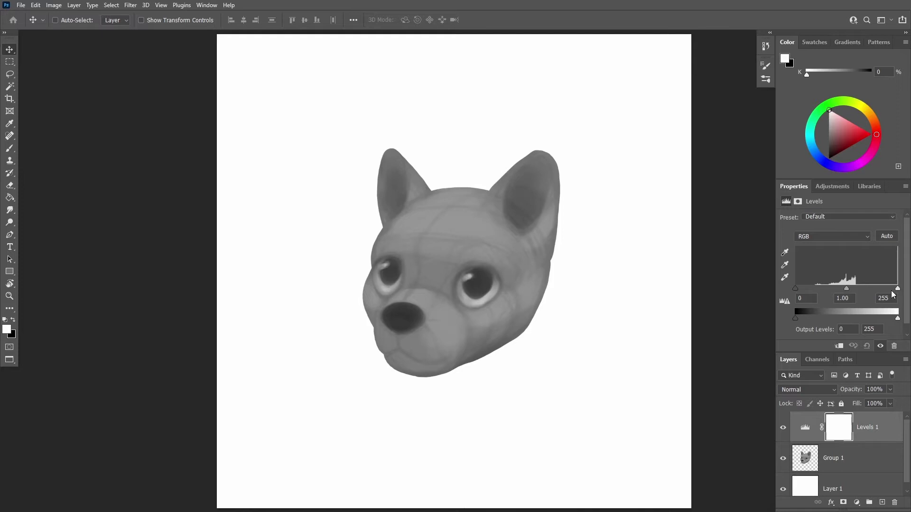
Set the Levels black point to 60 and white point to 181, then toggle it to compare.
{"action": "left_click", "coordinate": [893, 290]}
{"action": "left_click_drag", "start_coordinate": [795, 288], "coordinate": [812, 289]}
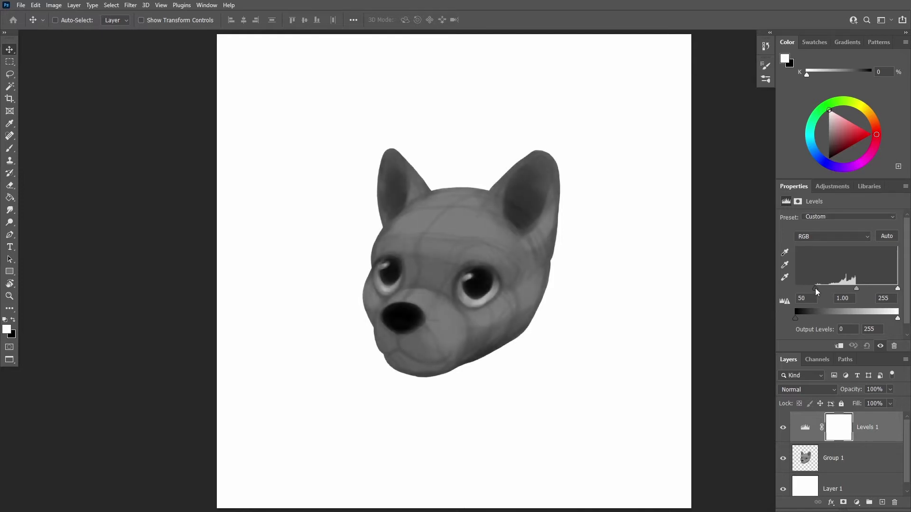
{"action": "left_click_drag", "start_coordinate": [892, 291], "coordinate": [872, 289]}
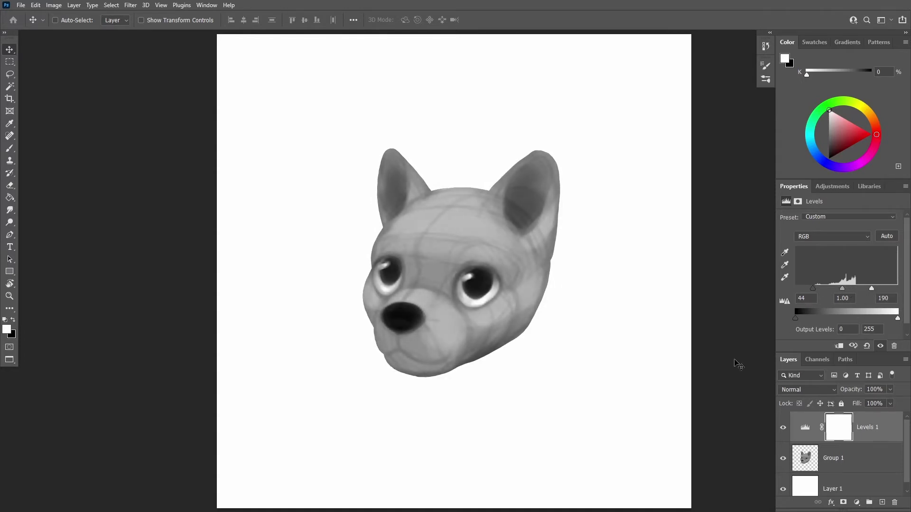
{"action": "left_click_drag", "start_coordinate": [813, 288], "coordinate": [816, 288]}
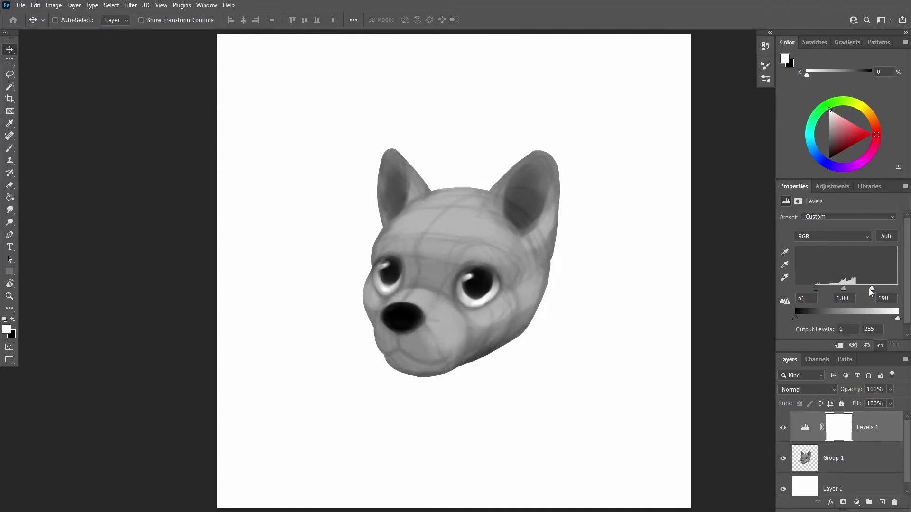
{"action": "left_click_drag", "start_coordinate": [871, 290], "coordinate": [819, 288]}
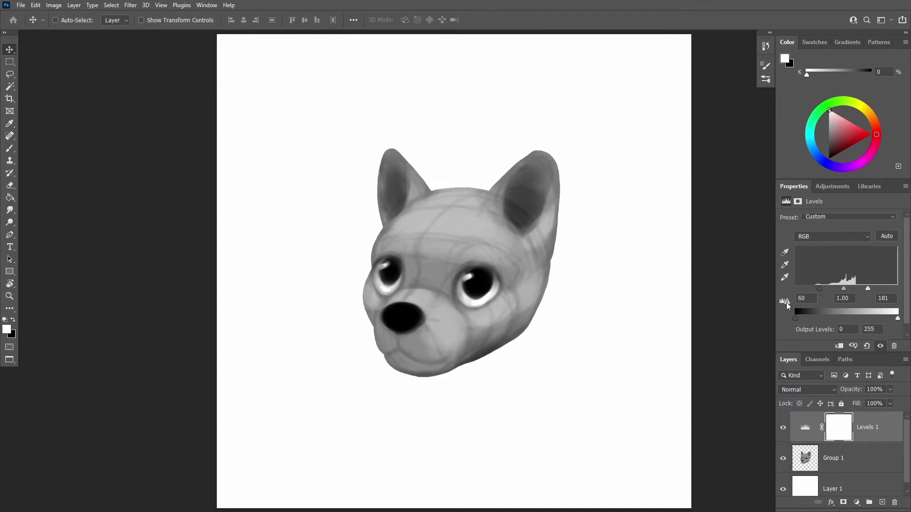
{"action": "left_click", "coordinate": [783, 428]}
{"action": "left_click", "coordinate": [783, 428]}
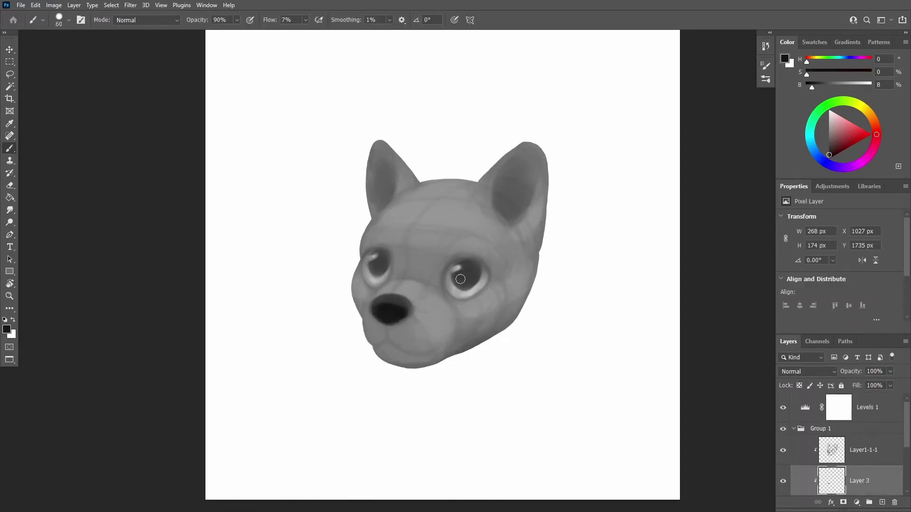
Darken both eye pupils and paint white highlights around the eyes.
{"action": "mouse_move", "coordinate": [460, 279]}
{"action": "left_mouse_down"}
{"action": "mouse_move", "coordinate": [467, 269]}
{"action": "mouse_move", "coordinate": [472, 284]}
{"action": "left_mouse_up"}
{"action": "left_click_drag", "start_coordinate": [380, 258], "coordinate": [374, 270]}
{"action": "key", "text": "bracketleft"}
{"action": "mouse_move", "coordinate": [458, 280]}
{"action": "left_mouse_down"}
{"action": "mouse_move", "coordinate": [471, 273]}
{"action": "mouse_move", "coordinate": [463, 276]}
{"action": "mouse_move", "coordinate": [480, 285]}
{"action": "left_mouse_up"}
{"action": "key", "text": "bracketleft"}
{"action": "key", "text": "x"}
{"action": "left_click_drag", "start_coordinate": [375, 280], "coordinate": [365, 266]}
{"action": "left_click_drag", "start_coordinate": [484, 280], "coordinate": [481, 268]}
{"action": "key", "text": "x"}
{"action": "left_click", "coordinate": [870, 84]}
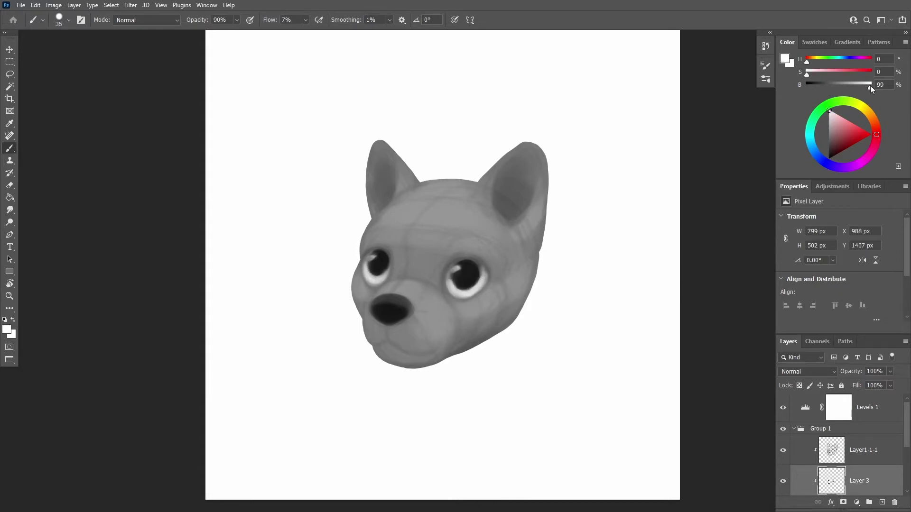
Darken the inner areas of both ears with dark grey.
{"action": "left_click", "coordinate": [372, 259]}
{"action": "left_click", "coordinate": [377, 273], "text": "alt"}
{"action": "left_click_drag", "start_coordinate": [370, 271], "coordinate": [384, 277]}
{"action": "key", "text": "bracketright"}
{"action": "key", "text": "bracketright"}
{"action": "key", "text": "bracketright"}
{"action": "left_click_drag", "start_coordinate": [498, 209], "coordinate": [522, 171]}
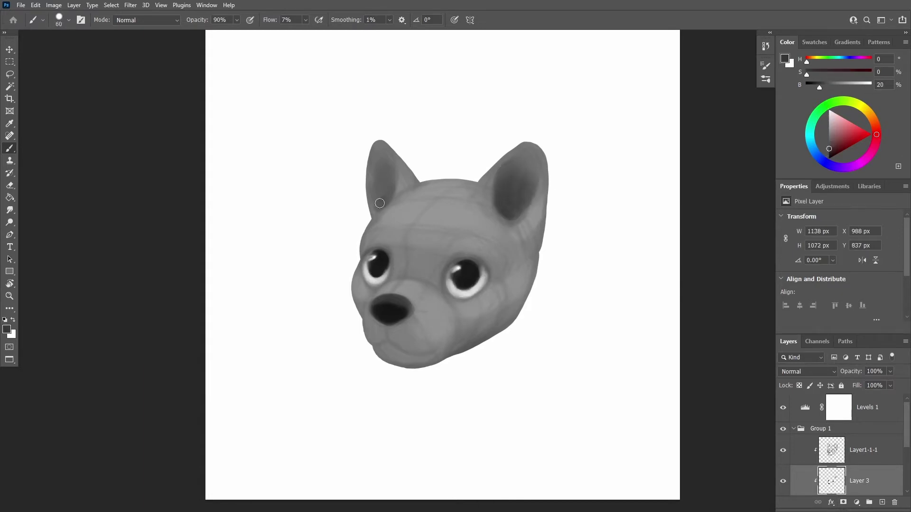
{"action": "left_click_drag", "start_coordinate": [372, 215], "coordinate": [387, 166]}
Lighten the forehead, brow, eye area, muzzle and cheeks with light grey strokes.
{"action": "left_click", "coordinate": [441, 198], "text": "alt"}
{"action": "key", "text": "bracketright"}
{"action": "key", "text": "bracketright"}
{"action": "key", "text": "bracketright"}
{"action": "key", "text": "bracketleft"}
{"action": "left_click_drag", "start_coordinate": [403, 223], "coordinate": [470, 190]}
{"action": "left_click_drag", "start_coordinate": [445, 247], "coordinate": [498, 261]}
{"action": "left_click_drag", "start_coordinate": [469, 180], "coordinate": [469, 236]}
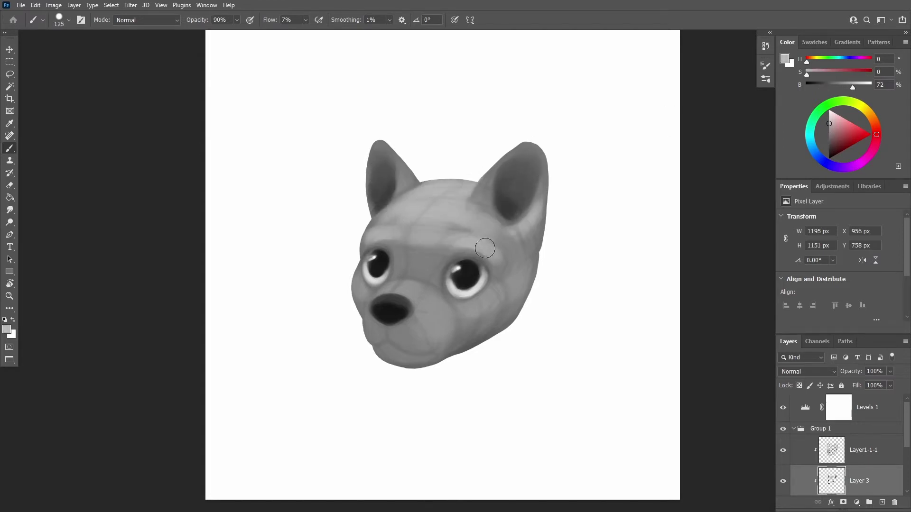
{"action": "key", "text": "bracketleft"}
{"action": "key", "text": "bracketleft"}
{"action": "key", "text": "bracketleft"}
{"action": "left_click_drag", "start_coordinate": [379, 290], "coordinate": [492, 294]}
{"action": "key", "text": "bracketright"}
{"action": "key", "text": "bracketright"}
{"action": "key", "text": "bracketright"}
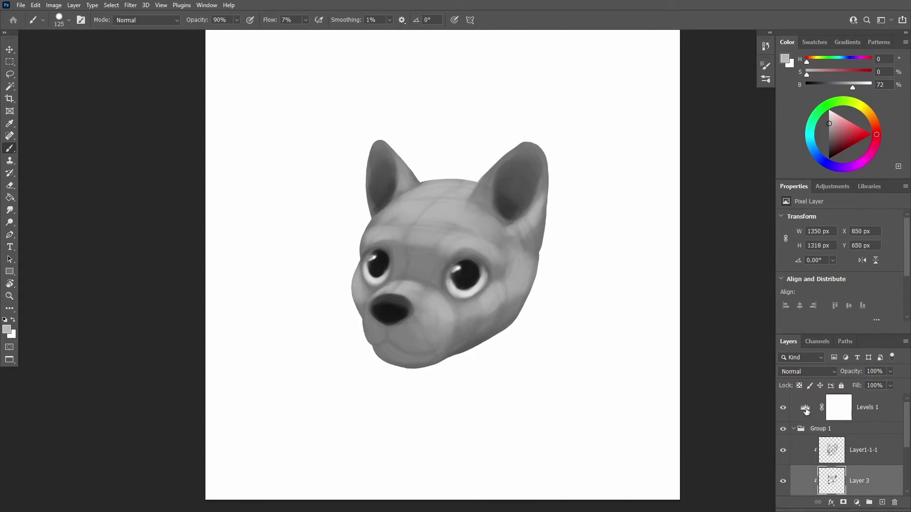
On Layer 3, darken the mouth, chin and right cheek, then lighten the chin.
{"action": "left_click", "coordinate": [806, 413]}
{"action": "left_click", "coordinate": [869, 481]}
{"action": "left_click", "coordinate": [441, 332], "text": "alt"}
{"action": "key", "text": "bracketleft"}
{"action": "key", "text": "bracketleft"}
{"action": "key", "text": "bracketleft"}
{"action": "key", "text": "bracketright"}
{"action": "key", "text": "bracketright"}
{"action": "key", "text": "bracketright"}
{"action": "mouse_move", "coordinate": [378, 332]}
{"action": "left_mouse_down"}
{"action": "mouse_move", "coordinate": [429, 353]}
{"action": "mouse_move", "coordinate": [517, 308]}
{"action": "left_mouse_up"}
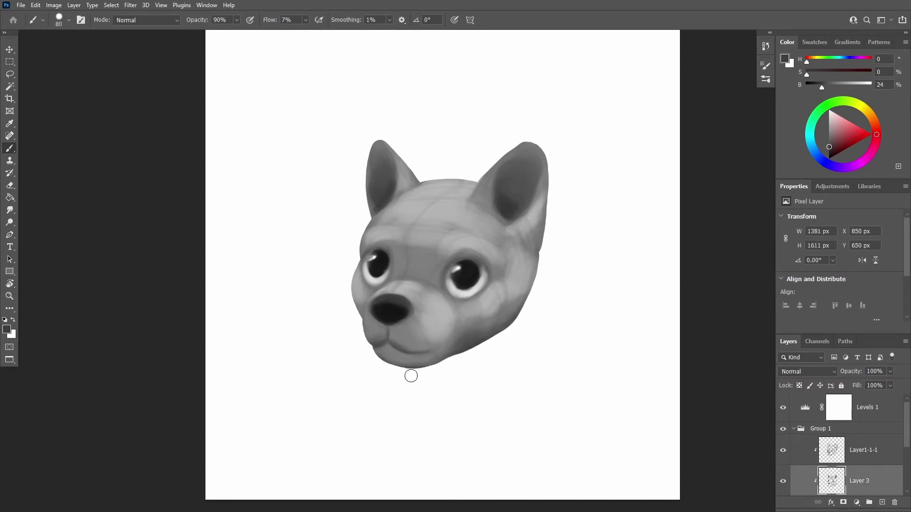
{"action": "left_click", "coordinate": [426, 349], "text": "alt"}
{"action": "left_click_drag", "start_coordinate": [379, 339], "coordinate": [425, 353]}
{"action": "left_click", "coordinate": [437, 326], "text": "alt"}
{"action": "key", "text": "bracketright"}
{"action": "key", "text": "bracketright"}
Lighten and smooth the forehead, right cheek and jaw, and left side of the head.
{"action": "left_click", "coordinate": [522, 238], "text": "alt"}
{"action": "key", "text": "bracketright"}
{"action": "key", "text": "bracketright"}
{"action": "key", "text": "bracketright"}
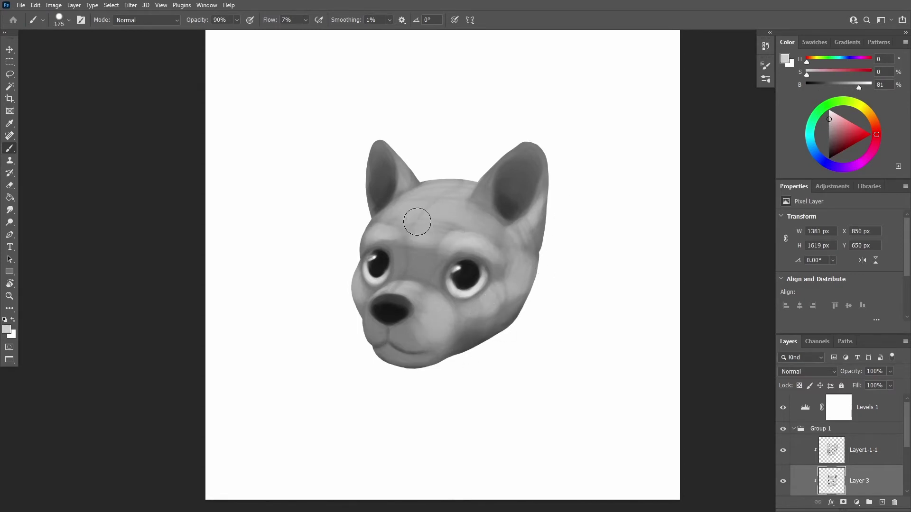
{"action": "left_click_drag", "start_coordinate": [410, 219], "coordinate": [417, 189]}
{"action": "key", "text": "bracketleft"}
{"action": "key", "text": "bracketleft"}
{"action": "key", "text": "bracketleft"}
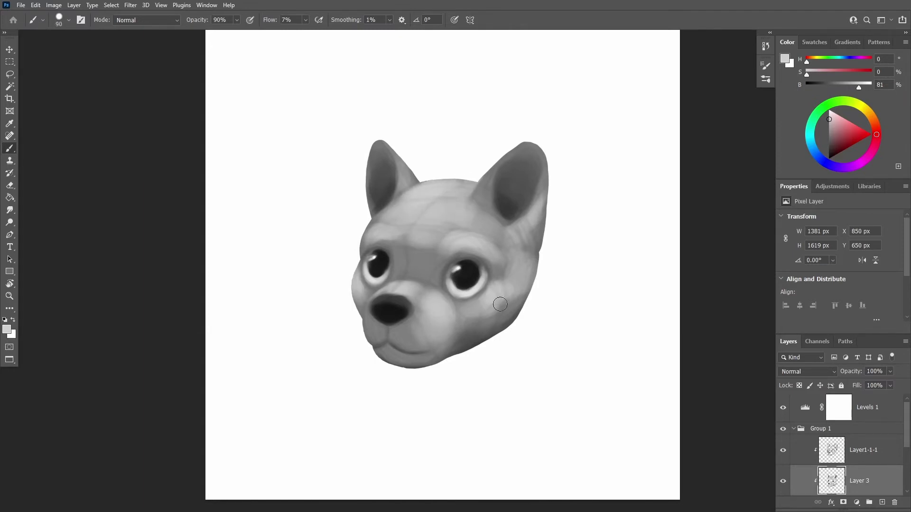
{"action": "mouse_move", "coordinate": [538, 255]}
{"action": "left_mouse_down"}
{"action": "mouse_move", "coordinate": [512, 332]}
{"action": "mouse_move", "coordinate": [478, 362]}
{"action": "left_mouse_up"}
{"action": "key", "text": "bracketleft"}
{"action": "key", "text": "bracketleft"}
{"action": "key", "text": "bracketleft"}
{"action": "left_click_drag", "start_coordinate": [366, 247], "coordinate": [372, 223]}
{"action": "left_click_drag", "start_coordinate": [351, 297], "coordinate": [367, 313]}
{"action": "key", "text": "bracketleft"}
{"action": "key", "text": "bracketleft"}
{"action": "key", "text": "bracketleft"}
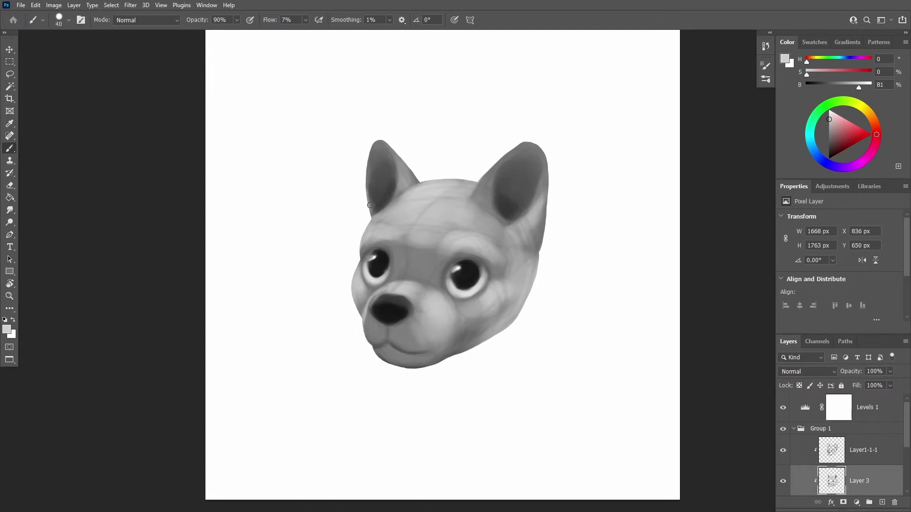
Sample colours beside the eye, then toggle Layer 3 to compare before and after shading.
{"action": "key", "text": "bracketright"}
{"action": "key", "text": "bracketright"}
{"action": "key", "text": "bracketright"}
{"action": "left_click", "coordinate": [481, 260], "text": "alt"}
{"action": "key", "text": "bracketleft"}
{"action": "key", "text": "bracketleft"}
{"action": "key", "text": "bracketleft"}
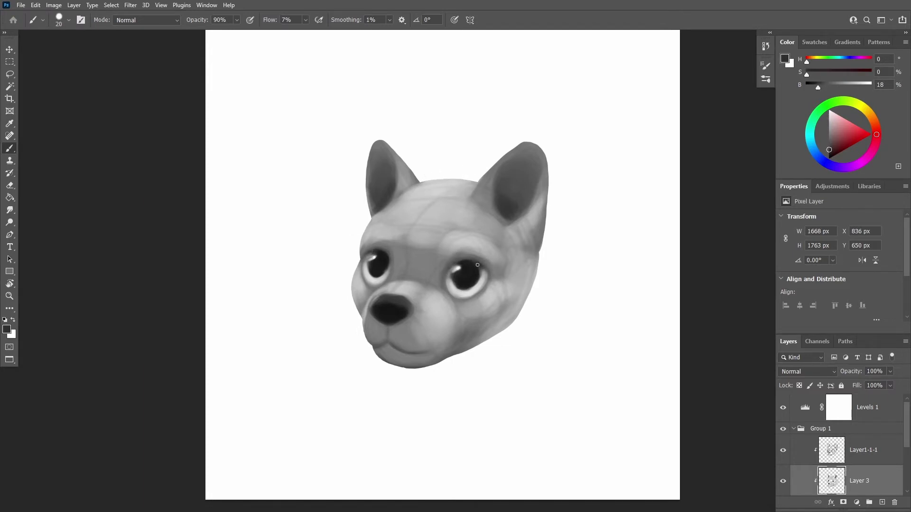
{"action": "left_click", "coordinate": [805, 410]}
{"action": "left_click", "coordinate": [830, 481]}
{"action": "left_click", "coordinate": [784, 482]}
{"action": "left_click", "coordinate": [784, 482]}
{"action": "left_click", "coordinate": [783, 482]}
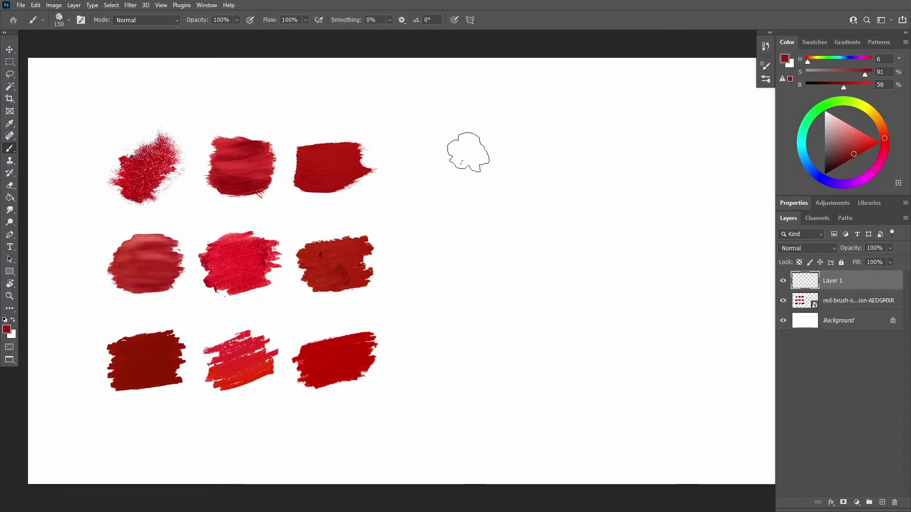
Stamp flowers across the canvas's right side, then add five grey-green branch sprigs among them.
{"action": "mouse_move", "coordinate": [429, 153]}
{"action": "left_mouse_down"}
{"action": "mouse_move", "coordinate": [554, 254]}
{"action": "mouse_move", "coordinate": [577, 350]}
{"action": "mouse_move", "coordinate": [687, 423]}
{"action": "mouse_move", "coordinate": [700, 415]}
{"action": "left_mouse_up"}
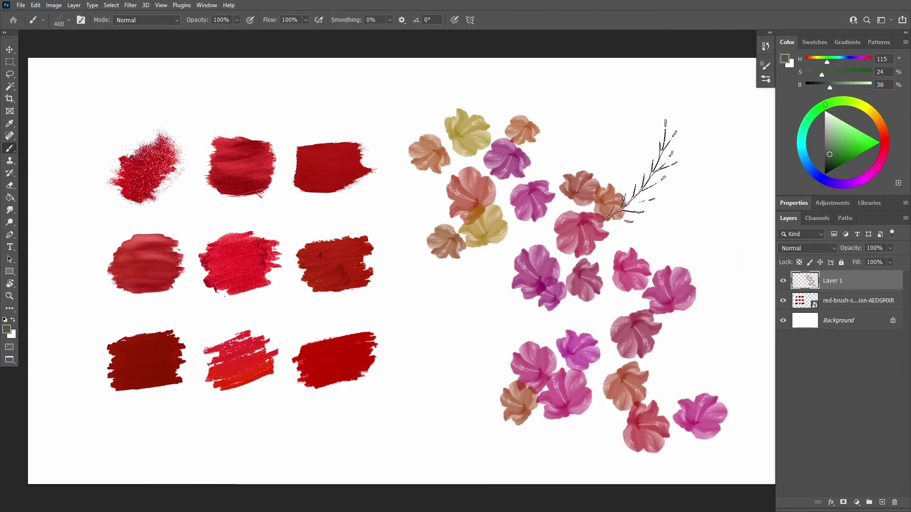
{"action": "left_click", "coordinate": [572, 140]}
{"action": "left_click", "coordinate": [648, 190]}
{"action": "left_click", "coordinate": [469, 256]}
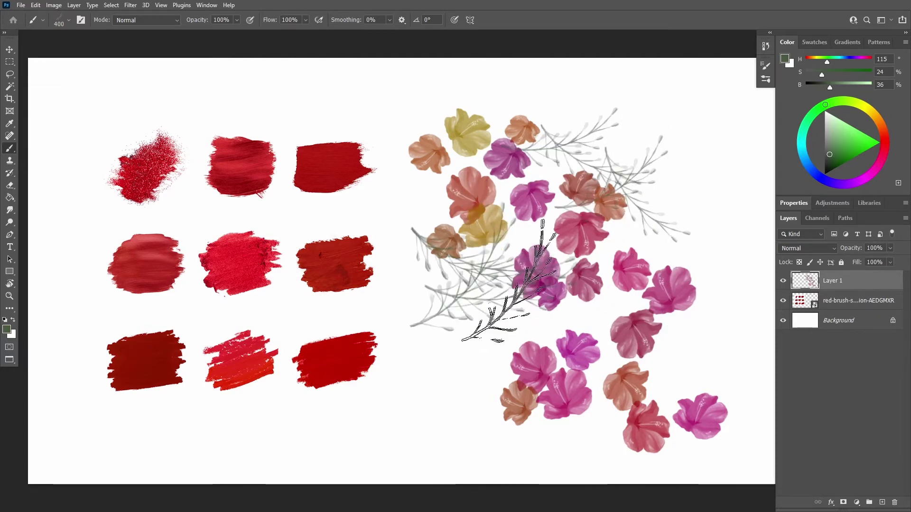
{"action": "left_click", "coordinate": [488, 294]}
{"action": "left_click", "coordinate": [673, 332]}
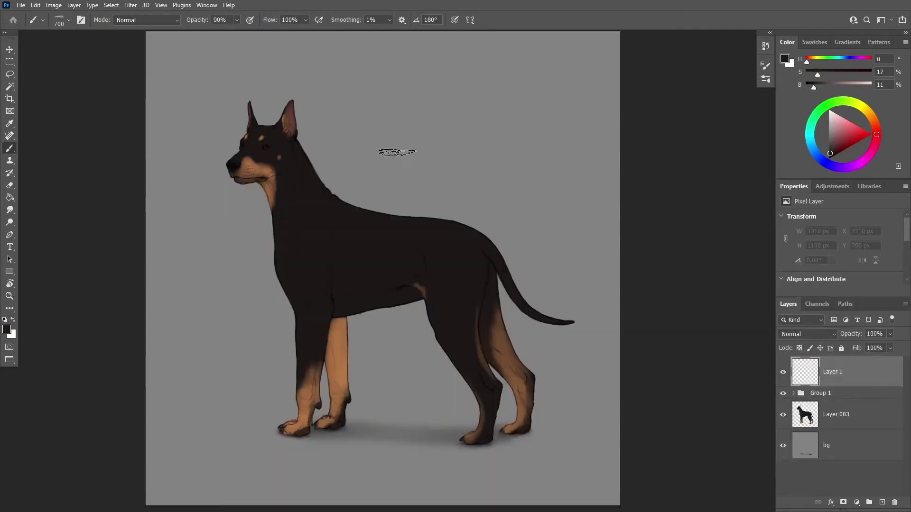
Paint grey fur above the dog's back and dark fur along the neck, back and tail.
{"action": "mouse_move", "coordinate": [370, 118]}
{"action": "left_mouse_down"}
{"action": "mouse_move", "coordinate": [408, 163]}
{"action": "mouse_move", "coordinate": [438, 167]}
{"action": "mouse_move", "coordinate": [407, 179]}
{"action": "left_mouse_up"}
{"action": "left_click_drag", "start_coordinate": [365, 142], "coordinate": [417, 198]}
{"action": "key", "text": "bracketleft"}
{"action": "key", "text": "bracketleft"}
{"action": "key", "text": "bracketleft"}
{"action": "key", "text": "bracketright"}
{"action": "mouse_move", "coordinate": [312, 180]}
{"action": "left_mouse_down"}
{"action": "mouse_move", "coordinate": [333, 194]}
{"action": "mouse_move", "coordinate": [484, 233]}
{"action": "mouse_move", "coordinate": [569, 332]}
{"action": "left_mouse_up"}
{"action": "mouse_move", "coordinate": [503, 289]}
{"action": "left_mouse_down"}
{"action": "mouse_move", "coordinate": [574, 325]}
{"action": "mouse_move", "coordinate": [545, 339]}
{"action": "left_mouse_up"}
Paint dark fur on the belly, chest, front leg, neck and head, then sample the muzzle's tan.
{"action": "key", "text": "bracketright"}
{"action": "left_click_drag", "start_coordinate": [422, 296], "coordinate": [341, 317]}
{"action": "left_click_drag", "start_coordinate": [285, 304], "coordinate": [274, 252]}
{"action": "key", "text": "bracketright"}
{"action": "left_click_drag", "start_coordinate": [332, 304], "coordinate": [327, 347]}
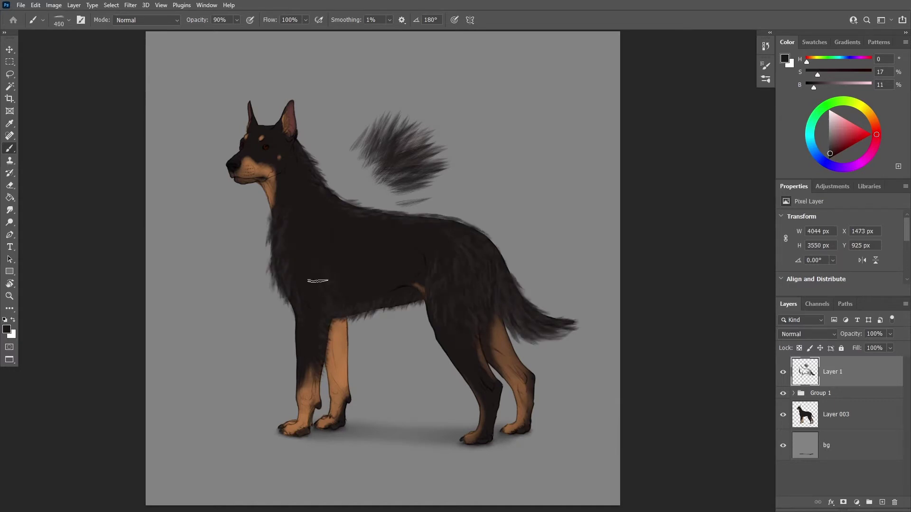
{"action": "key", "text": "bracketleft"}
{"action": "left_click_drag", "start_coordinate": [276, 194], "coordinate": [267, 180]}
{"action": "mouse_move", "coordinate": [280, 126]}
{"action": "left_mouse_down"}
{"action": "mouse_move", "coordinate": [283, 105]}
{"action": "mouse_move", "coordinate": [247, 108]}
{"action": "left_mouse_up"}
{"action": "key", "text": "bracketleft"}
{"action": "left_click", "coordinate": [271, 180], "text": "alt"}
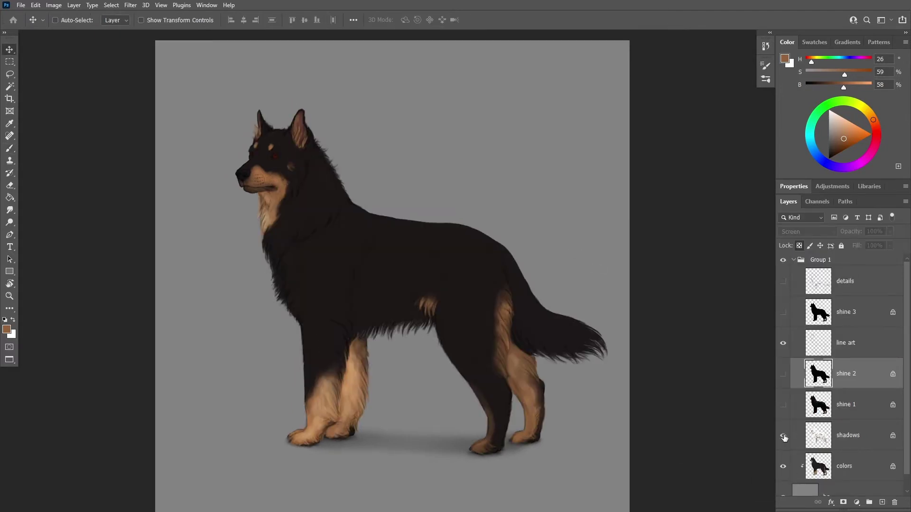
Show the shadows, shine 2, shine 3 and details layers.
{"action": "left_click", "coordinate": [783, 437]}
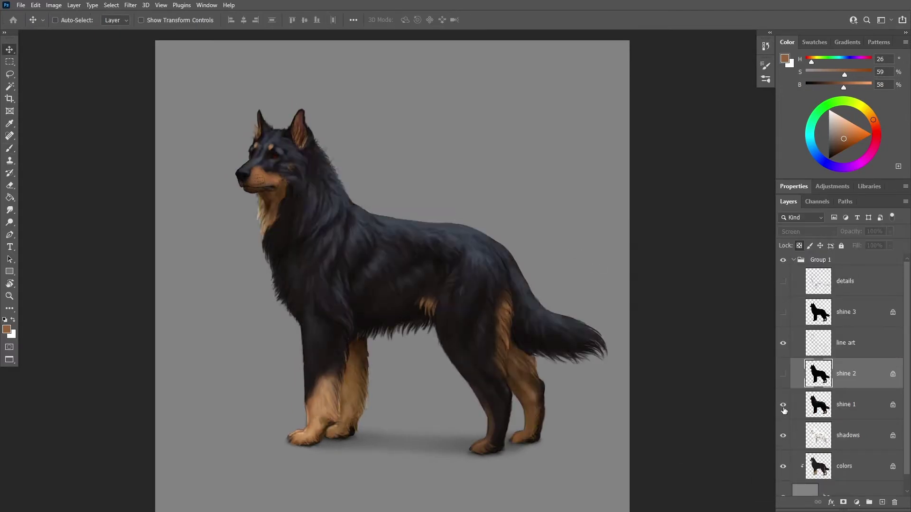
{"action": "left_click", "coordinate": [783, 375]}
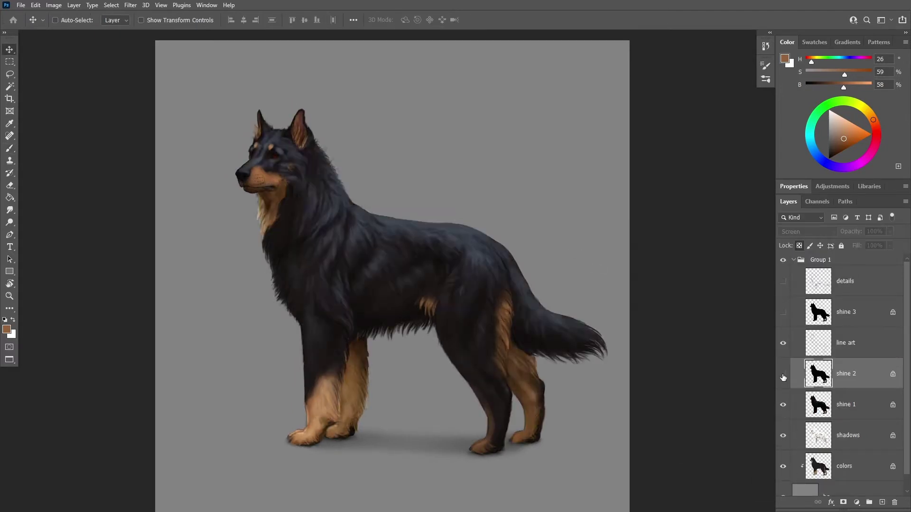
{"action": "left_click", "coordinate": [783, 313]}
{"action": "left_click", "coordinate": [783, 282]}
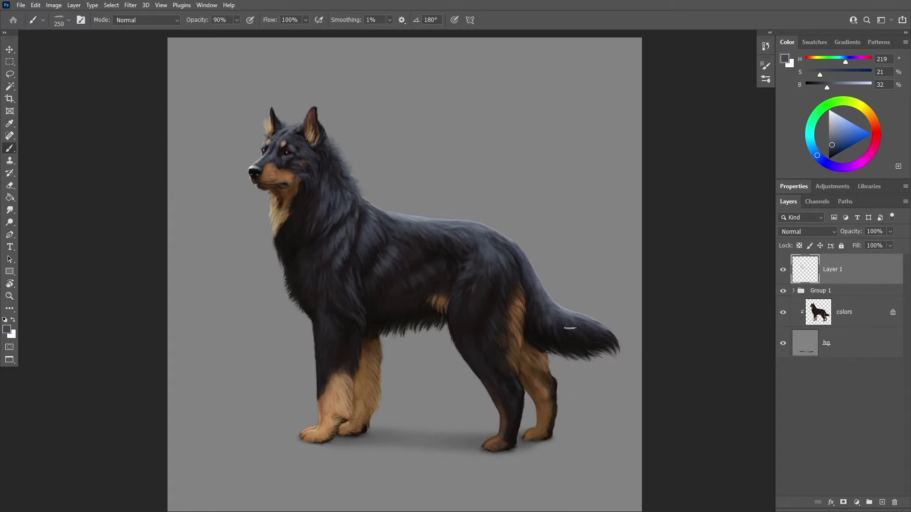
{"action": "key", "text": "bracketright"}
{"action": "key", "text": "bracketright"}
{"action": "key", "text": "bracketright"}
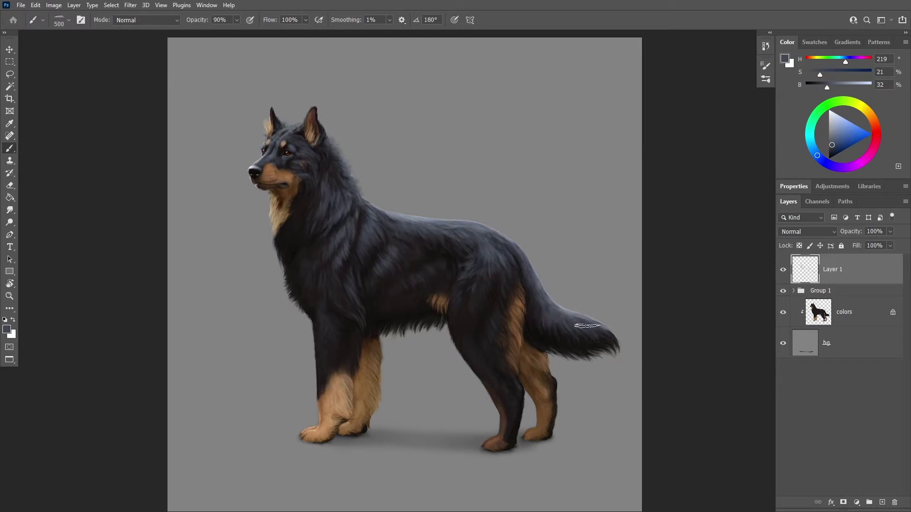
{"action": "key", "text": "bracketleft"}
{"action": "key", "text": "bracketleft"}
{"action": "key", "text": "bracketright"}
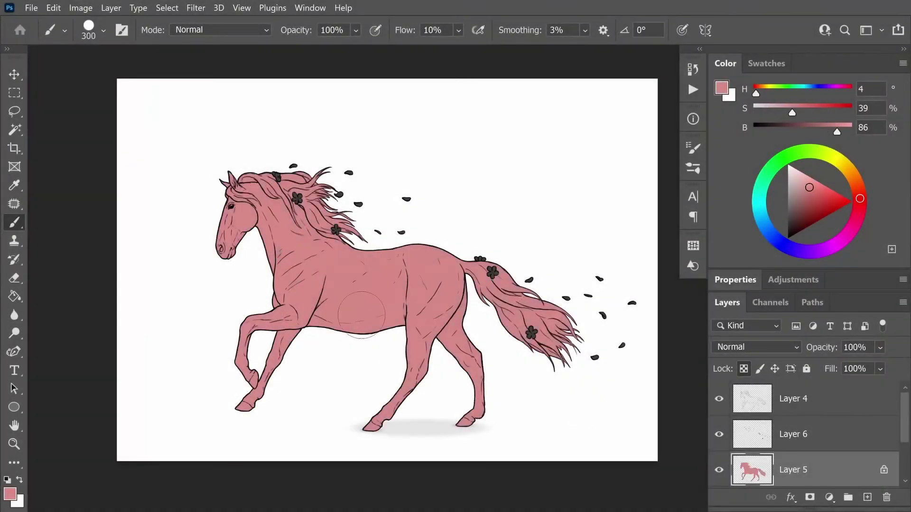
Paint red and dark red along the horse's back and neck, blending with light salmon.
{"action": "left_click_drag", "start_coordinate": [459, 29], "coordinate": [464, 48]}
{"action": "left_click_drag", "start_coordinate": [813, 182], "coordinate": [822, 195]}
{"action": "left_click_drag", "start_coordinate": [451, 280], "coordinate": [342, 266]}
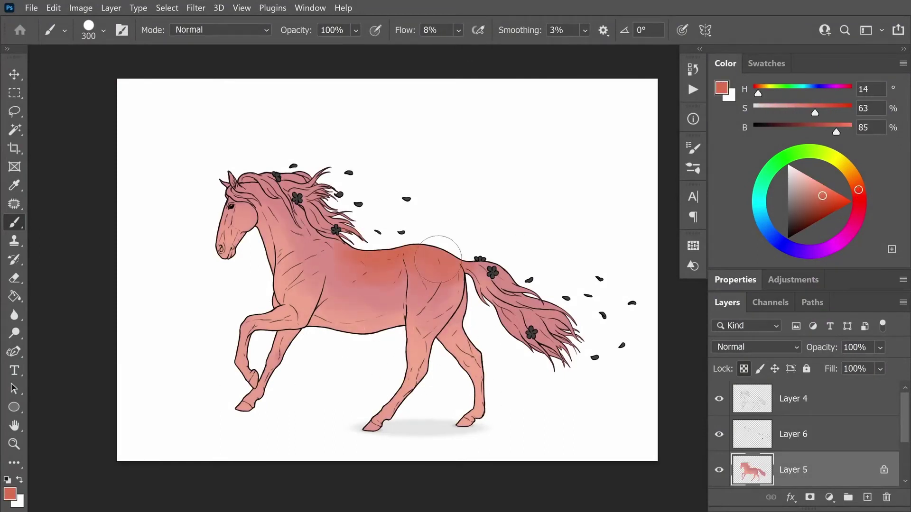
{"action": "left_click_drag", "start_coordinate": [314, 237], "coordinate": [428, 245]}
{"action": "key", "text": "bracketleft"}
{"action": "key", "text": "bracketleft"}
{"action": "key", "text": "bracketleft"}
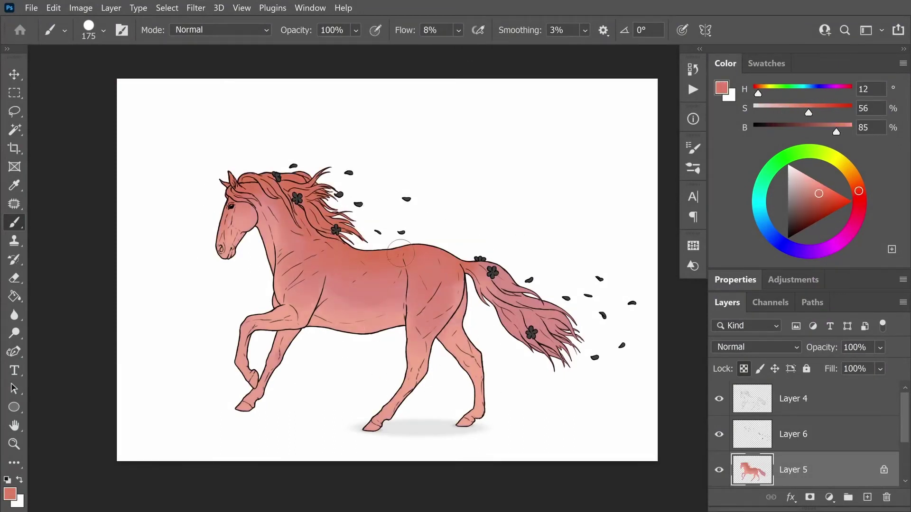
{"action": "left_click_drag", "start_coordinate": [858, 189], "coordinate": [858, 213]}
{"action": "left_click_drag", "start_coordinate": [823, 196], "coordinate": [819, 207]}
{"action": "left_click_drag", "start_coordinate": [455, 258], "coordinate": [304, 199]}
{"action": "left_click_drag", "start_coordinate": [408, 251], "coordinate": [463, 265]}
{"action": "key", "text": "bracketleft"}
{"action": "key", "text": "bracketleft"}
{"action": "key", "text": "bracketleft"}
{"action": "mouse_move", "coordinate": [858, 214]}
{"action": "left_mouse_down"}
{"action": "mouse_move", "coordinate": [859, 190]}
{"action": "mouse_move", "coordinate": [812, 183]}
{"action": "left_mouse_up"}
{"action": "left_click_drag", "start_coordinate": [427, 247], "coordinate": [288, 309]}
Lighten the front legs, belly and hind leg with pale salmon.
{"action": "left_click_drag", "start_coordinate": [812, 183], "coordinate": [809, 176]}
{"action": "left_click_drag", "start_coordinate": [408, 356], "coordinate": [374, 422]}
{"action": "left_click_drag", "start_coordinate": [294, 327], "coordinate": [247, 403]}
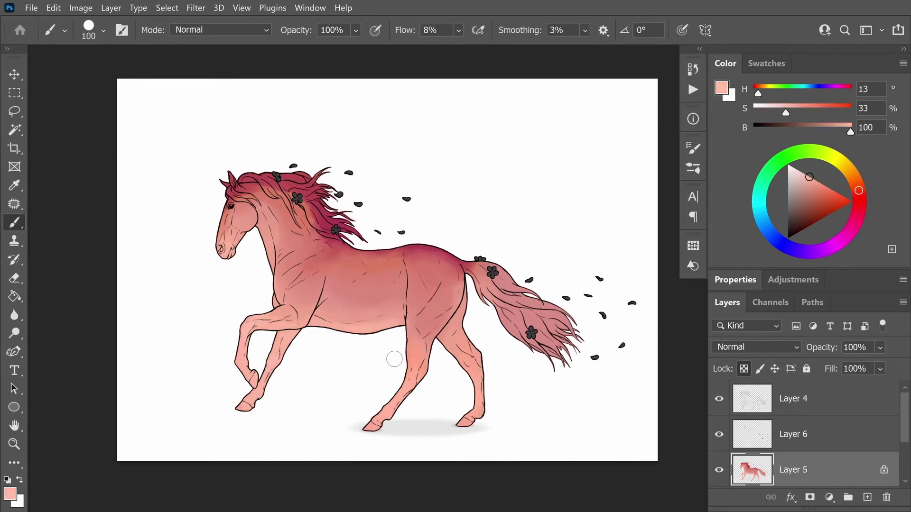
{"action": "left_click_drag", "start_coordinate": [469, 401], "coordinate": [474, 423]}
{"action": "key", "text": "bracketleft"}
{"action": "key", "text": "bracketleft"}
{"action": "key", "text": "bracketleft"}
{"action": "key", "text": "bracketright"}
{"action": "key", "text": "bracketright"}
{"action": "key", "text": "bracketright"}
Paint the legs, belly and belly underside pale pink.
{"action": "left_click_drag", "start_coordinate": [810, 176], "coordinate": [794, 168]}
{"action": "left_click_drag", "start_coordinate": [413, 360], "coordinate": [361, 432]}
{"action": "left_click_drag", "start_coordinate": [280, 323], "coordinate": [247, 404]}
{"action": "left_click_drag", "start_coordinate": [470, 308], "coordinate": [455, 418]}
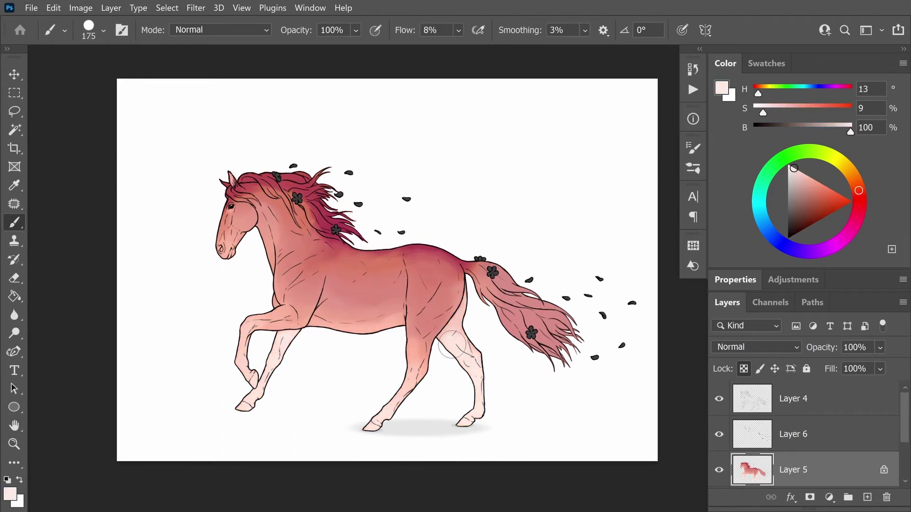
{"action": "left_click_drag", "start_coordinate": [403, 327], "coordinate": [317, 333]}
{"action": "key", "text": "bracketleft"}
{"action": "key", "text": "bracketleft"}
{"action": "key", "text": "bracketleft"}
{"action": "left_click_drag", "start_coordinate": [252, 318], "coordinate": [256, 356]}
{"action": "left_click_drag", "start_coordinate": [415, 366], "coordinate": [275, 344]}
{"action": "left_click_drag", "start_coordinate": [460, 318], "coordinate": [332, 322]}
Lock Layer 6's transparency and recolour the flowers and petals pink.
{"action": "key", "text": "alt+bracketright"}
{"action": "key", "text": "slash"}
{"action": "mouse_move", "coordinate": [794, 168]}
{"action": "left_mouse_down"}
{"action": "mouse_move", "coordinate": [860, 200]}
{"action": "mouse_move", "coordinate": [800, 217]}
{"action": "left_mouse_up"}
{"action": "key", "text": "alt+BackSpace"}
{"action": "key", "text": "bracketright"}
{"action": "key", "text": "alt+bracketleft"}
Paint the four hooves dark red and darken the nostril.
{"action": "left_click_drag", "start_coordinate": [237, 406], "coordinate": [251, 409]}
{"action": "key", "text": "bracketleft"}
{"action": "key", "text": "bracketleft"}
{"action": "key", "text": "bracketleft"}
{"action": "left_click_drag", "start_coordinate": [252, 375], "coordinate": [256, 385]}
{"action": "left_click_drag", "start_coordinate": [366, 425], "coordinate": [379, 428]}
{"action": "left_click_drag", "start_coordinate": [457, 419], "coordinate": [470, 424]}
{"action": "left_click", "coordinate": [220, 248]}
Paint the tail and the mane near the neck dark red.
{"action": "key", "text": "bracketleft"}
{"action": "key", "text": "bracketright"}
{"action": "left_click_drag", "start_coordinate": [474, 271], "coordinate": [569, 351]}
{"action": "left_click_drag", "start_coordinate": [284, 180], "coordinate": [342, 228]}
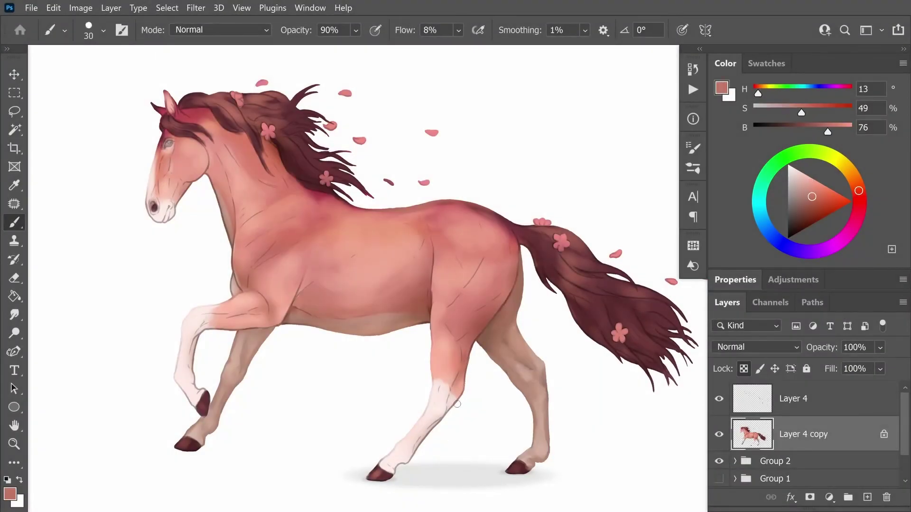
{"action": "key", "text": "bracketleft"}
Blend the shading on the horse's body using pinks sampled from its coat.
{"action": "left_click", "coordinate": [474, 336], "text": "alt"}
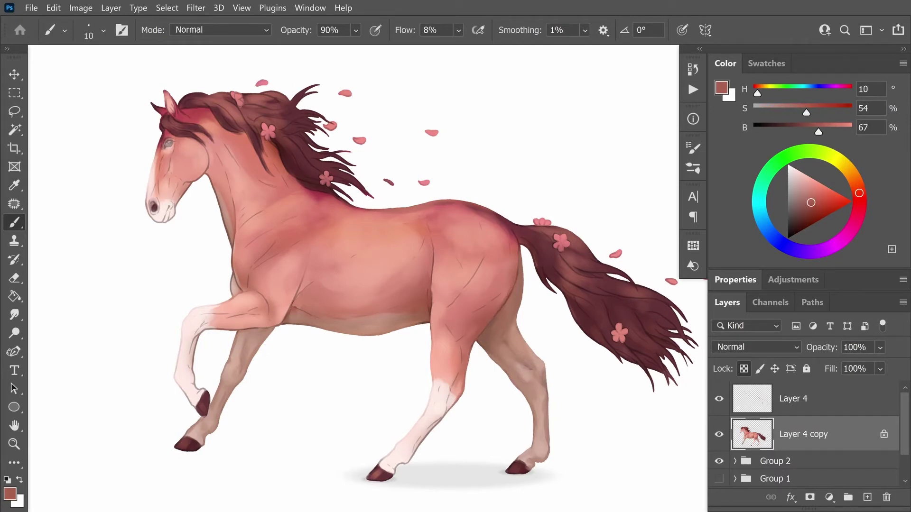
{"action": "left_click", "coordinate": [494, 317], "text": "alt"}
{"action": "key", "text": "bracketright"}
{"action": "left_click", "coordinate": [489, 341], "text": "alt"}
{"action": "key", "text": "bracketright"}
{"action": "key", "text": "bracketright"}
{"action": "left_click", "coordinate": [483, 308], "text": "alt"}
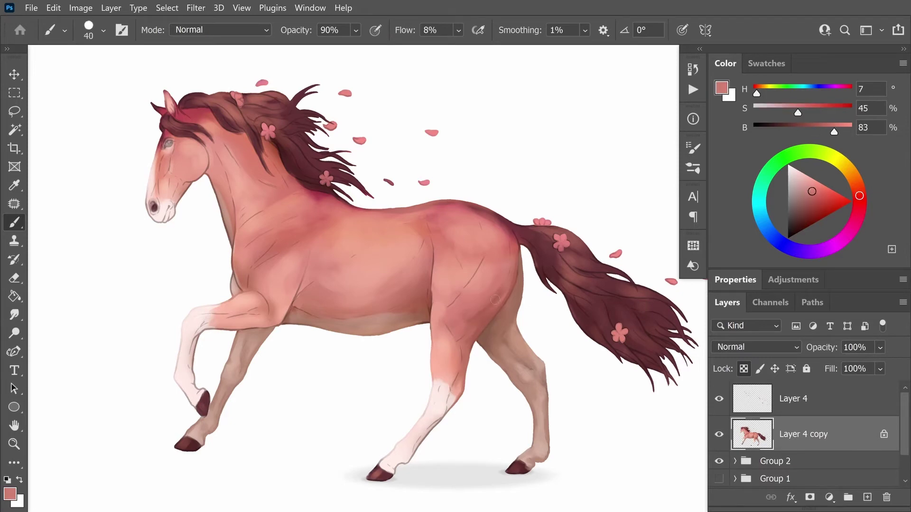
{"action": "left_click", "coordinate": [481, 321], "text": "alt"}
{"action": "left_click", "coordinate": [466, 337], "text": "alt"}
{"action": "key", "text": "bracketleft"}
{"action": "key", "text": "bracketright"}
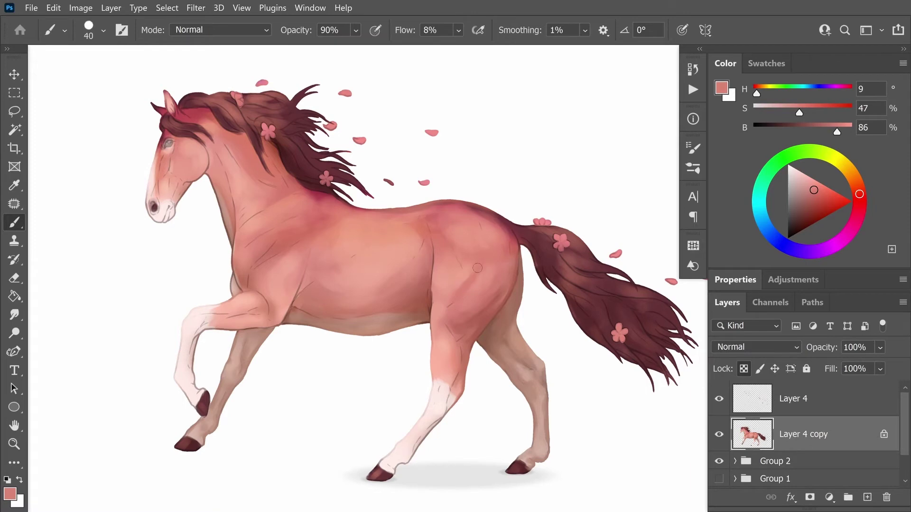
{"action": "key", "text": "bracketright"}
Blend the haunch, lower body and hind leg with sampled coat tones.
{"action": "left_click", "coordinate": [436, 223], "text": "alt"}
{"action": "left_click", "coordinate": [475, 229], "text": "alt"}
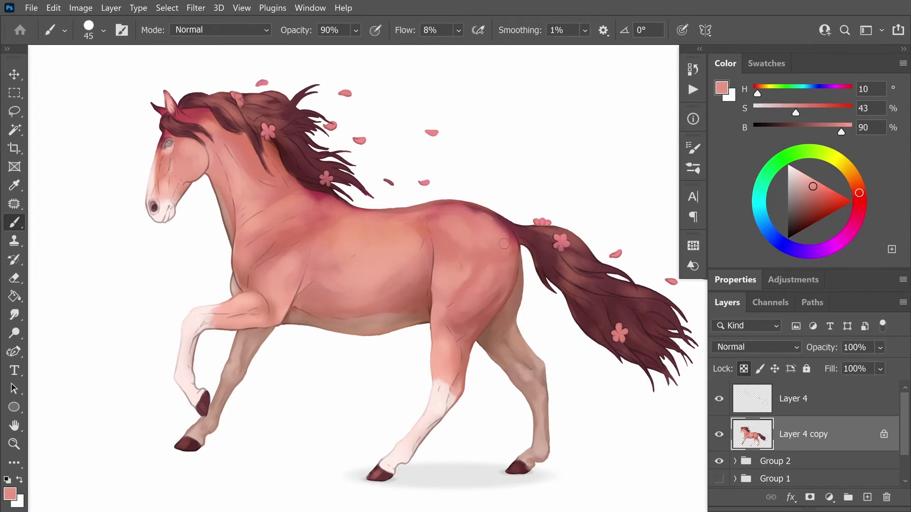
{"action": "left_click", "coordinate": [502, 266], "text": "alt"}
{"action": "left_click", "coordinate": [461, 265], "text": "alt"}
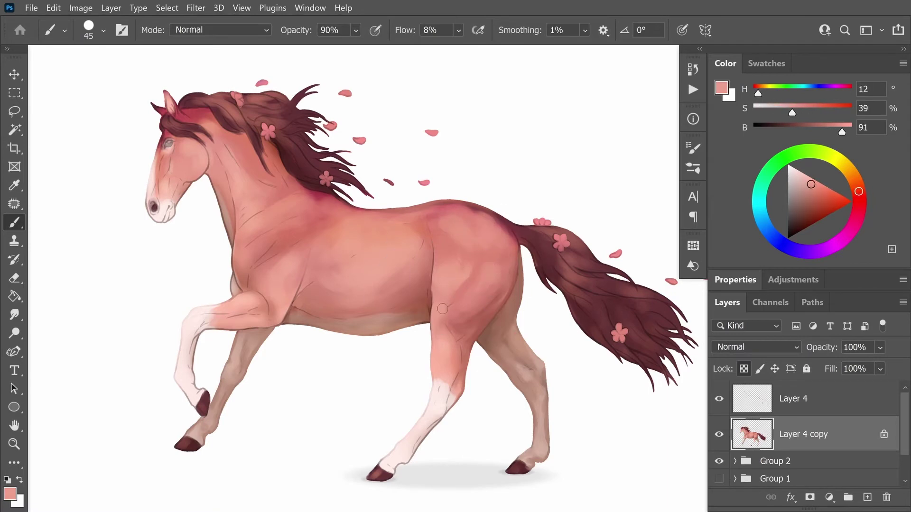
{"action": "key", "text": "bracketleft"}
{"action": "key", "text": "bracketleft"}
{"action": "key", "text": "bracketleft"}
{"action": "left_click", "coordinate": [451, 304], "text": "alt"}
{"action": "left_click", "coordinate": [463, 272], "text": "alt"}
{"action": "left_click", "coordinate": [444, 330], "text": "alt"}
{"action": "left_click", "coordinate": [455, 346], "text": "alt"}
{"action": "left_click", "coordinate": [443, 339], "text": "alt"}
{"action": "left_click", "coordinate": [452, 357], "text": "alt"}
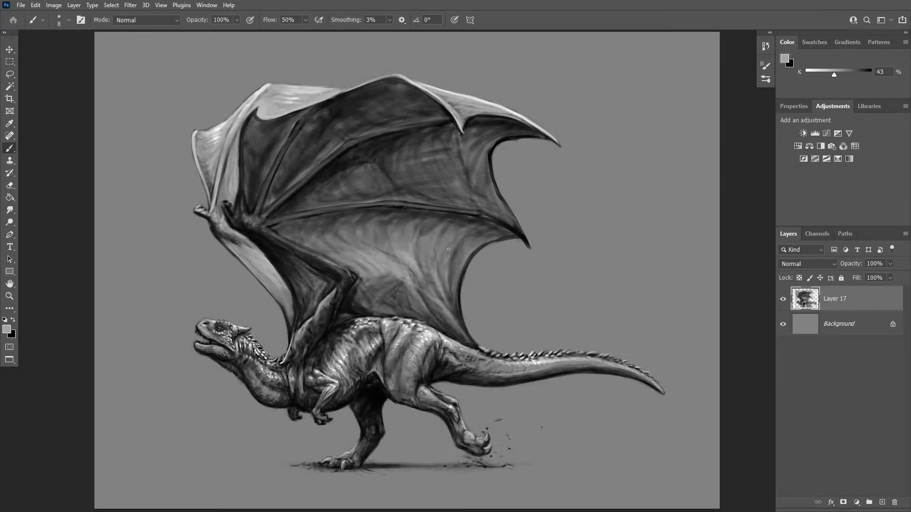
Set the painting colour to a near-white grey, about 7% K.
{"action": "left_click_drag", "start_coordinate": [836, 76], "coordinate": [862, 73]}
{"action": "left_click_drag", "start_coordinate": [858, 74], "coordinate": [811, 76]}
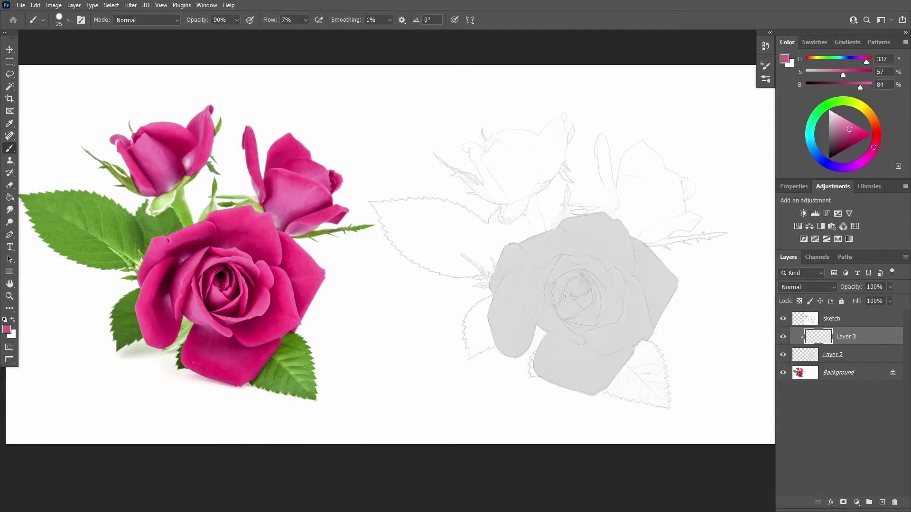
{"action": "mouse_move", "coordinate": [560, 301]}
{"action": "left_mouse_down"}
{"action": "mouse_move", "coordinate": [474, 335]}
{"action": "mouse_move", "coordinate": [610, 347]}
{"action": "mouse_move", "coordinate": [580, 289]}
{"action": "mouse_move", "coordinate": [564, 308]}
{"action": "mouse_move", "coordinate": [598, 313]}
{"action": "mouse_move", "coordinate": [617, 351]}
{"action": "left_mouse_up"}
{"action": "left_click_drag", "start_coordinate": [851, 129], "coordinate": [843, 140]}
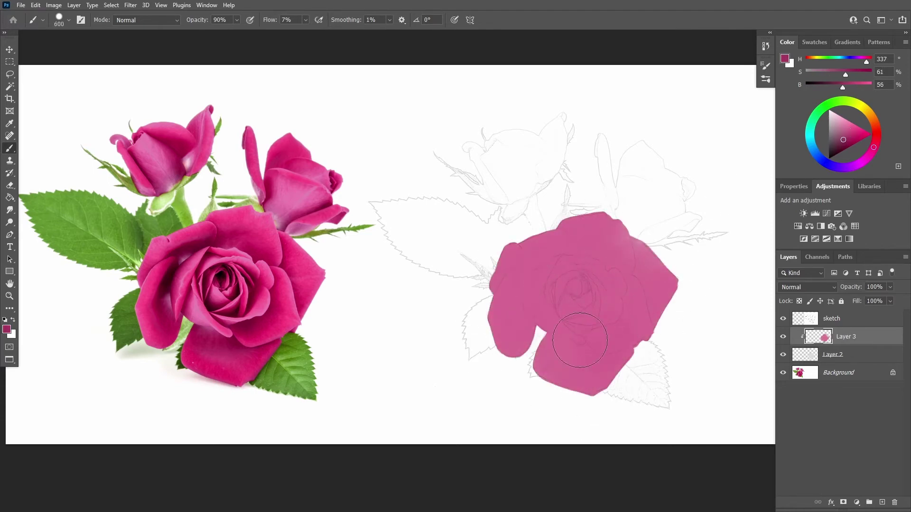
{"action": "key", "text": "bracketleft"}
{"action": "key", "text": "bracketleft"}
{"action": "key", "text": "bracketleft"}
{"action": "mouse_move", "coordinate": [549, 343]}
{"action": "left_mouse_down"}
{"action": "mouse_move", "coordinate": [590, 354]}
{"action": "mouse_move", "coordinate": [583, 356]}
{"action": "left_mouse_up"}
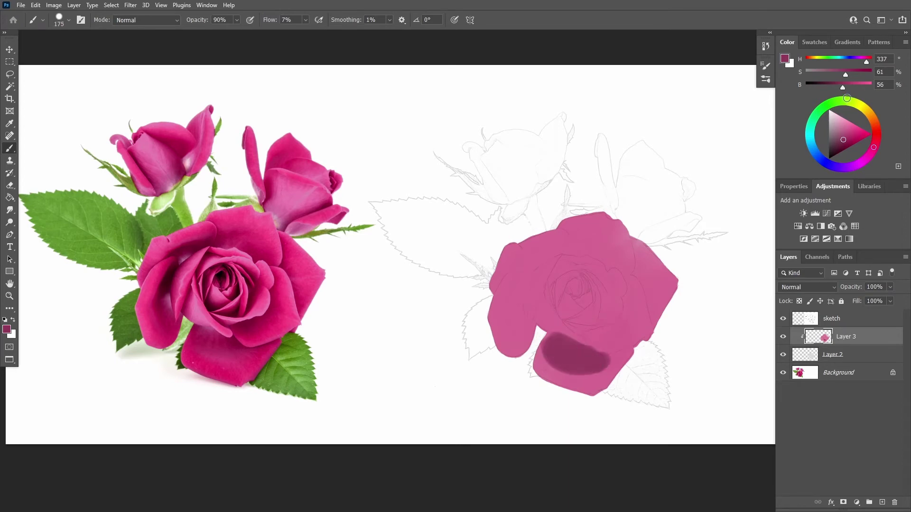
{"action": "mouse_move", "coordinate": [847, 130]}
{"action": "left_mouse_down"}
{"action": "mouse_move", "coordinate": [867, 130]}
{"action": "mouse_move", "coordinate": [856, 126]}
{"action": "left_mouse_up"}
{"action": "key", "text": "bracketright"}
{"action": "key", "text": "bracketright"}
{"action": "mouse_move", "coordinate": [546, 334]}
{"action": "left_mouse_down"}
{"action": "mouse_move", "coordinate": [583, 372]}
{"action": "mouse_move", "coordinate": [546, 363]}
{"action": "left_mouse_up"}
{"action": "key", "text": "ctrl+z"}
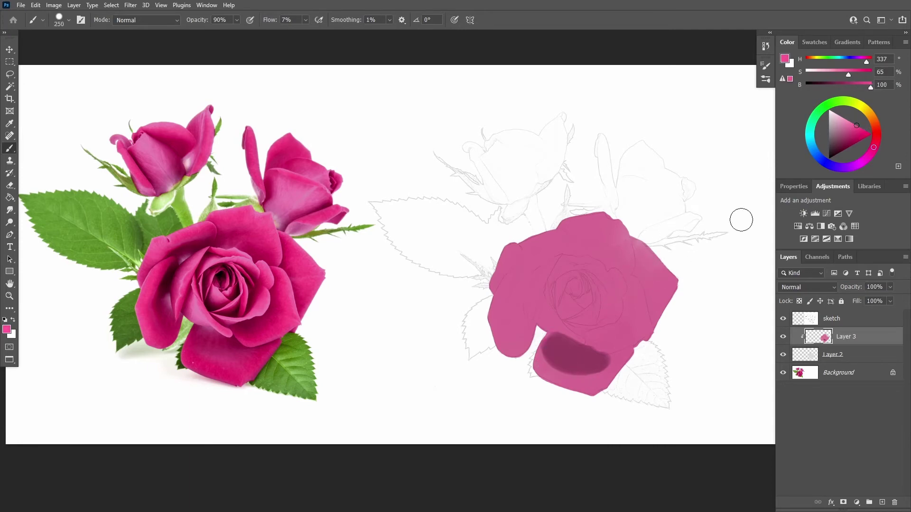
{"action": "mouse_move", "coordinate": [873, 147]}
{"action": "left_mouse_down"}
{"action": "mouse_move", "coordinate": [876, 139]}
{"action": "mouse_move", "coordinate": [847, 129]}
{"action": "left_mouse_up"}
{"action": "mouse_move", "coordinate": [593, 379]}
{"action": "left_mouse_down"}
{"action": "mouse_move", "coordinate": [612, 365]}
{"action": "mouse_move", "coordinate": [587, 364]}
{"action": "mouse_move", "coordinate": [604, 359]}
{"action": "left_mouse_up"}
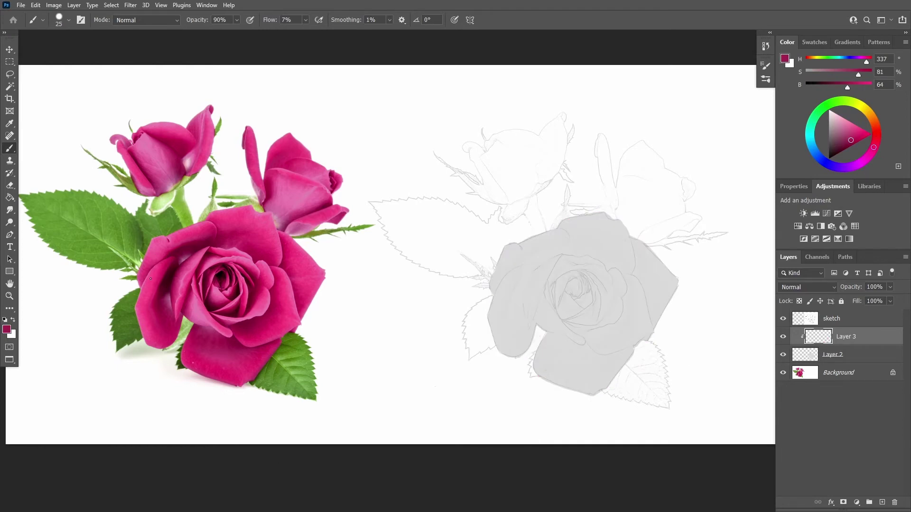
Fill the grey rose with bright pink and add dark magenta strokes on the left petal.
{"action": "left_click", "coordinate": [147, 306], "text": "alt"}
{"action": "key", "text": "bracketright"}
{"action": "key", "text": "bracketright"}
{"action": "key", "text": "bracketright"}
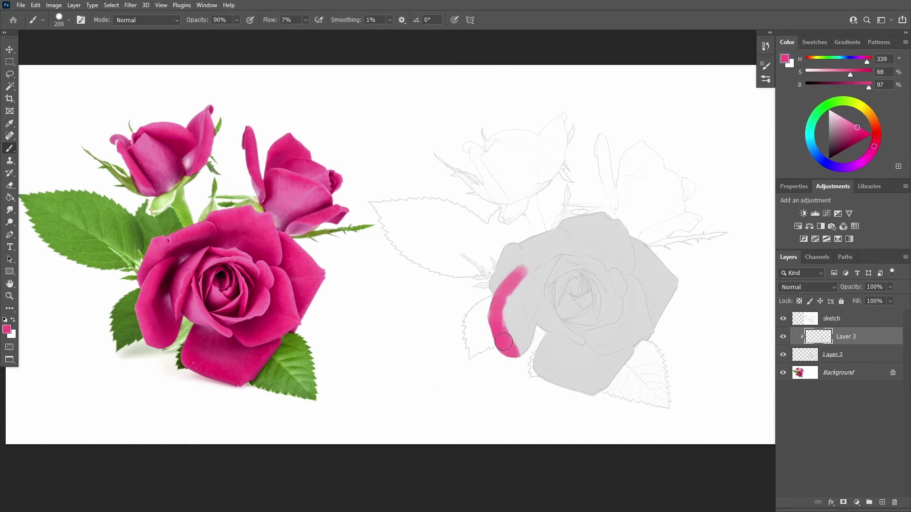
{"action": "mouse_move", "coordinate": [507, 298]}
{"action": "left_mouse_down"}
{"action": "mouse_move", "coordinate": [576, 346]}
{"action": "mouse_move", "coordinate": [664, 275]}
{"action": "left_mouse_up"}
{"action": "left_click", "coordinate": [164, 309], "text": "alt"}
{"action": "mouse_move", "coordinate": [518, 313]}
{"action": "left_mouse_down"}
{"action": "mouse_move", "coordinate": [527, 273]}
{"action": "mouse_move", "coordinate": [506, 332]}
{"action": "mouse_move", "coordinate": [527, 351]}
{"action": "left_mouse_up"}
{"action": "key", "text": "bracketright"}
{"action": "key", "text": "bracketright"}
{"action": "key", "text": "bracketright"}
{"action": "left_click", "coordinate": [158, 323], "text": "alt"}
{"action": "left_click", "coordinate": [526, 342], "text": "alt"}
{"action": "key", "text": "bracketleft"}
{"action": "key", "text": "bracketleft"}
{"action": "key", "text": "bracketleft"}
{"action": "mouse_move", "coordinate": [525, 317]}
{"action": "left_mouse_down"}
{"action": "mouse_move", "coordinate": [528, 285]}
{"action": "mouse_move", "coordinate": [551, 265]}
{"action": "left_mouse_up"}
Soften and repaint the left petal's shading with lighter and darker sampled pinks.
{"action": "left_click", "coordinate": [186, 309], "text": "alt"}
{"action": "key", "text": "bracketleft"}
{"action": "key", "text": "bracketleft"}
{"action": "left_click", "coordinate": [183, 306], "text": "alt"}
{"action": "left_click_drag", "start_coordinate": [533, 316], "coordinate": [552, 262]}
{"action": "left_click", "coordinate": [185, 303], "text": "alt"}
{"action": "left_click_drag", "start_coordinate": [529, 313], "coordinate": [549, 263]}
{"action": "left_click", "coordinate": [186, 283], "text": "alt"}
{"action": "key", "text": "bracketright"}
{"action": "key", "text": "bracketright"}
{"action": "key", "text": "bracketright"}
{"action": "left_click_drag", "start_coordinate": [514, 304], "coordinate": [521, 310]}
Paint dark crimson shading along the upper-left petal and touch it up.
{"action": "left_click", "coordinate": [199, 250], "text": "alt"}
{"action": "mouse_move", "coordinate": [517, 266]}
{"action": "left_mouse_down"}
{"action": "mouse_move", "coordinate": [567, 237]}
{"action": "mouse_move", "coordinate": [491, 294]}
{"action": "mouse_move", "coordinate": [567, 235]}
{"action": "left_mouse_up"}
{"action": "key", "text": "bracketright"}
{"action": "key", "text": "bracketright"}
{"action": "key", "text": "bracketright"}
{"action": "key", "text": "bracketright"}
{"action": "key", "text": "bracketleft"}
{"action": "key", "text": "bracketleft"}
{"action": "left_click", "coordinate": [189, 284], "text": "alt"}
{"action": "key", "text": "bracketleft"}
{"action": "key", "text": "bracketleft"}
{"action": "key", "text": "bracketleft"}
{"action": "key", "text": "bracketright"}
{"action": "key", "text": "bracketright"}
{"action": "key", "text": "bracketright"}
{"action": "left_click", "coordinate": [157, 263], "text": "alt"}
{"action": "left_click", "coordinate": [215, 260], "text": "alt"}
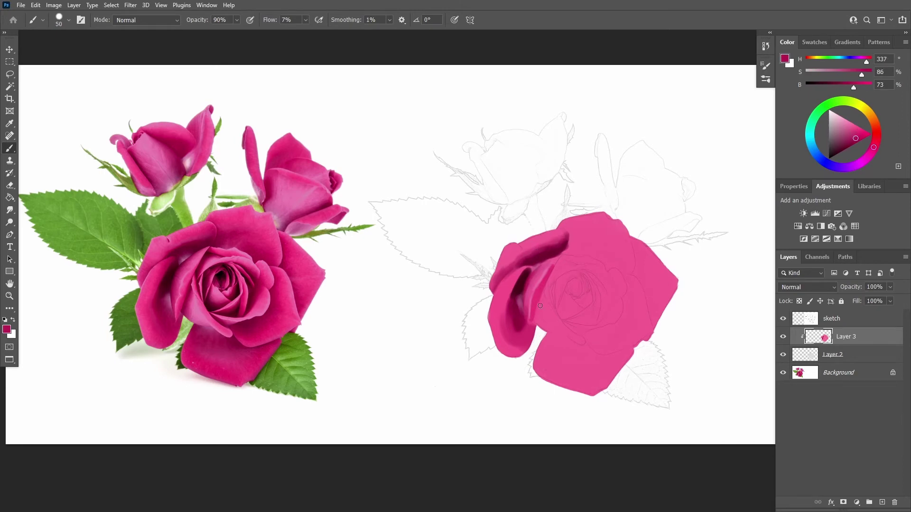
Add very dark magenta strokes along the inner petal edge.
{"action": "mouse_move", "coordinate": [542, 296]}
{"action": "left_mouse_down"}
{"action": "mouse_move", "coordinate": [537, 317]}
{"action": "mouse_move", "coordinate": [567, 262]}
{"action": "mouse_move", "coordinate": [549, 282]}
{"action": "left_mouse_up"}
{"action": "key", "text": "bracketleft"}
{"action": "key", "text": "bracketleft"}
{"action": "key", "text": "bracketleft"}
{"action": "left_click", "coordinate": [201, 290], "text": "alt"}
{"action": "key", "text": "bracketright"}
{"action": "left_click_drag", "start_coordinate": [536, 322], "coordinate": [553, 286]}
{"action": "key", "text": "bracketleft"}
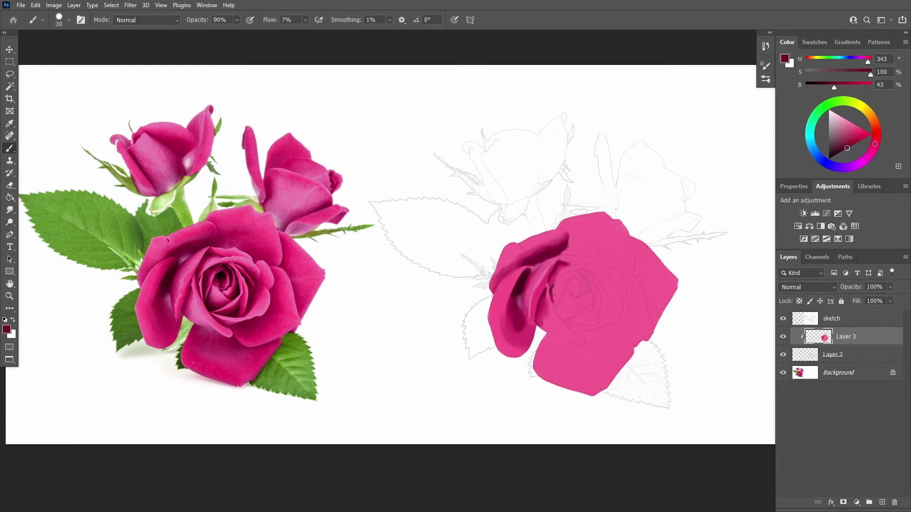
{"action": "left_click", "coordinate": [563, 256], "text": "alt"}
{"action": "key", "text": "bracketright"}
Darken the upper and right petal edges with sampled darker tones.
{"action": "mouse_move", "coordinate": [563, 255]}
{"action": "left_mouse_down"}
{"action": "mouse_move", "coordinate": [631, 275]}
{"action": "mouse_move", "coordinate": [598, 234]}
{"action": "mouse_move", "coordinate": [625, 266]}
{"action": "mouse_move", "coordinate": [634, 241]}
{"action": "left_mouse_up"}
{"action": "key", "text": "bracketright"}
{"action": "key", "text": "bracketright"}
{"action": "key", "text": "bracketright"}
{"action": "left_click", "coordinate": [625, 266], "text": "alt"}
{"action": "left_click_drag", "start_coordinate": [638, 278], "coordinate": [650, 328]}
{"action": "key", "text": "bracketright"}
{"action": "key", "text": "bracketright"}
{"action": "key", "text": "bracketright"}
{"action": "mouse_move", "coordinate": [633, 256]}
{"action": "left_mouse_down"}
{"action": "mouse_move", "coordinate": [653, 300]}
{"action": "mouse_move", "coordinate": [640, 252]}
{"action": "mouse_move", "coordinate": [583, 228]}
{"action": "left_mouse_up"}
{"action": "key", "text": "bracketright"}
{"action": "left_click", "coordinate": [638, 266], "text": "alt"}
{"action": "key", "text": "bracketleft"}
{"action": "key", "text": "bracketleft"}
{"action": "key", "text": "bracketleft"}
{"action": "left_click", "coordinate": [270, 311], "text": "alt"}
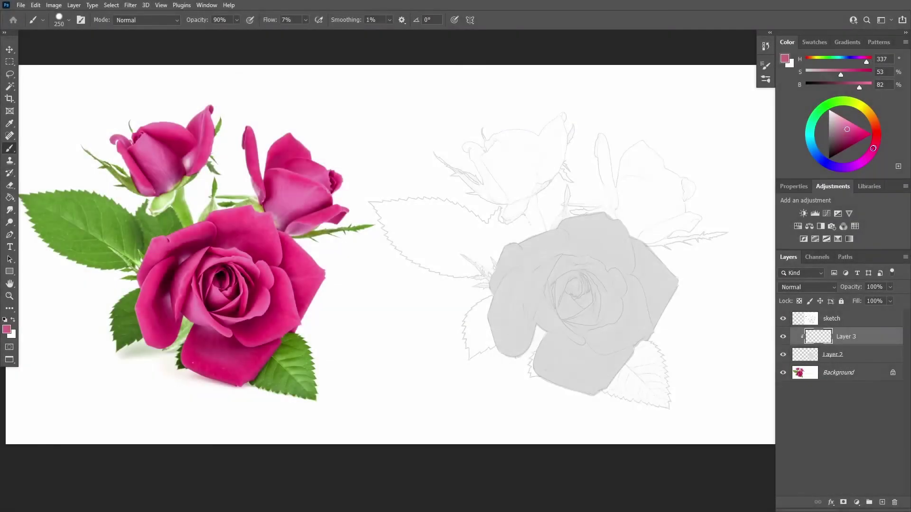
Paint magenta over the whole rose, adjusting to brighter and slightly darker magenta.
{"action": "left_click_drag", "start_coordinate": [873, 148], "coordinate": [853, 130]}
{"action": "mouse_move", "coordinate": [641, 237]}
{"action": "left_mouse_down"}
{"action": "mouse_move", "coordinate": [518, 325]}
{"action": "mouse_move", "coordinate": [604, 245]}
{"action": "mouse_move", "coordinate": [617, 361]}
{"action": "left_mouse_up"}
{"action": "left_click_drag", "start_coordinate": [872, 151], "coordinate": [875, 145]}
{"action": "mouse_move", "coordinate": [593, 228]}
{"action": "left_mouse_down"}
{"action": "mouse_move", "coordinate": [510, 351]}
{"action": "mouse_move", "coordinate": [593, 379]}
{"action": "left_mouse_up"}
{"action": "left_click_drag", "start_coordinate": [862, 86], "coordinate": [864, 86]}
{"action": "key", "text": "bracketleft"}
{"action": "key", "text": "bracketleft"}
{"action": "key", "text": "bracketleft"}
{"action": "key", "text": "bracketleft"}
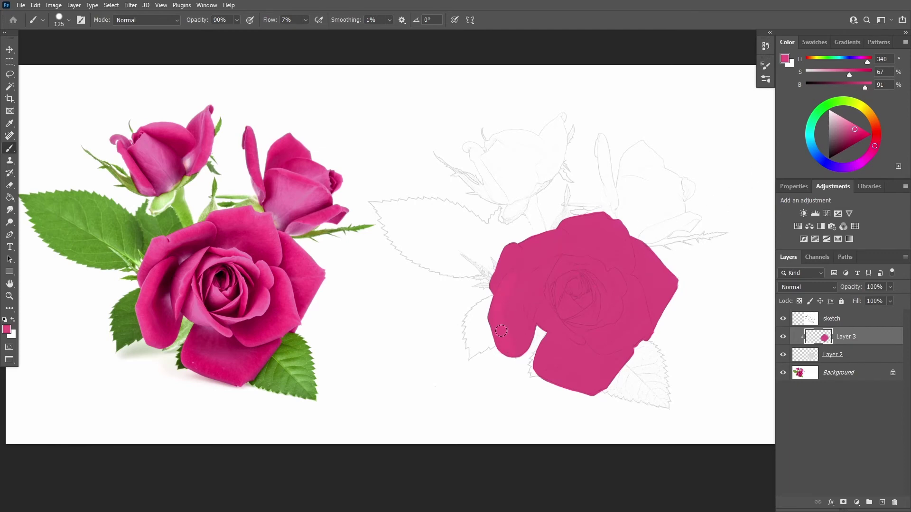
{"action": "key", "text": "bracketright"}
{"action": "key", "text": "bracketright"}
{"action": "left_click", "coordinate": [573, 347], "text": "alt"}
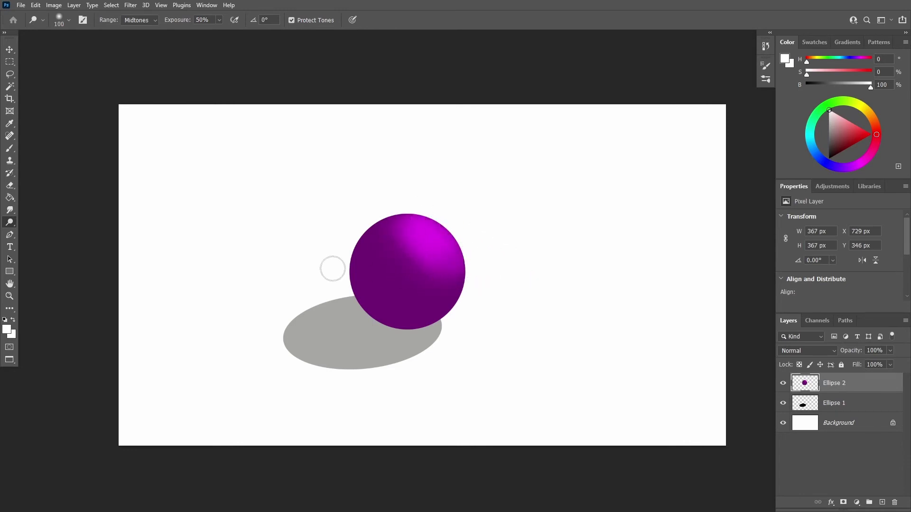
Switch to the Burn tool and darken the sphere's lower-left edge.
{"action": "right_click", "coordinate": [12, 224]}
{"action": "left_click", "coordinate": [36, 230]}
{"action": "key", "text": "bracketleft"}
{"action": "key", "text": "bracketleft"}
{"action": "mouse_move", "coordinate": [350, 280]}
{"action": "left_mouse_down"}
{"action": "mouse_move", "coordinate": [416, 328]}
{"action": "mouse_move", "coordinate": [377, 284]}
{"action": "mouse_move", "coordinate": [412, 319]}
{"action": "left_mouse_up"}
{"action": "key", "text": "bracketleft"}
{"action": "key", "text": "bracketleft"}
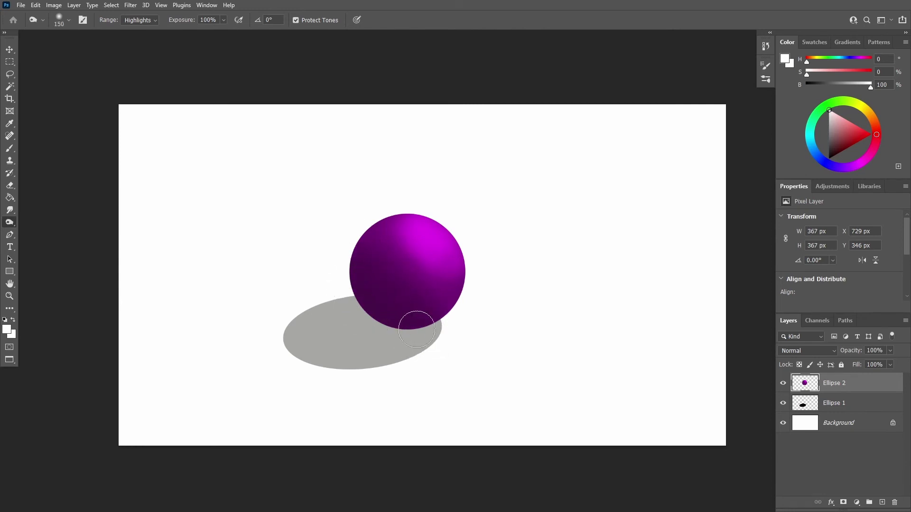
{"action": "key", "text": "bracketleft"}
{"action": "key", "text": "bracketleft"}
{"action": "key", "text": "bracketleft"}
{"action": "key", "text": "bracketleft"}
{"action": "key", "text": "bracketleft"}
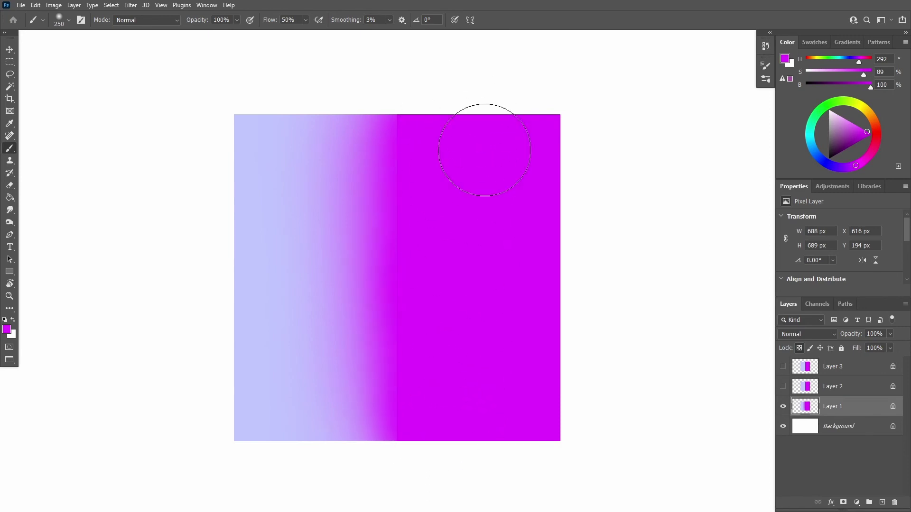
On Layer 2, smudge the lavender–magenta boundary into a wavy edge.
{"action": "key", "text": "bracketright"}
{"action": "key", "text": "bracketright"}
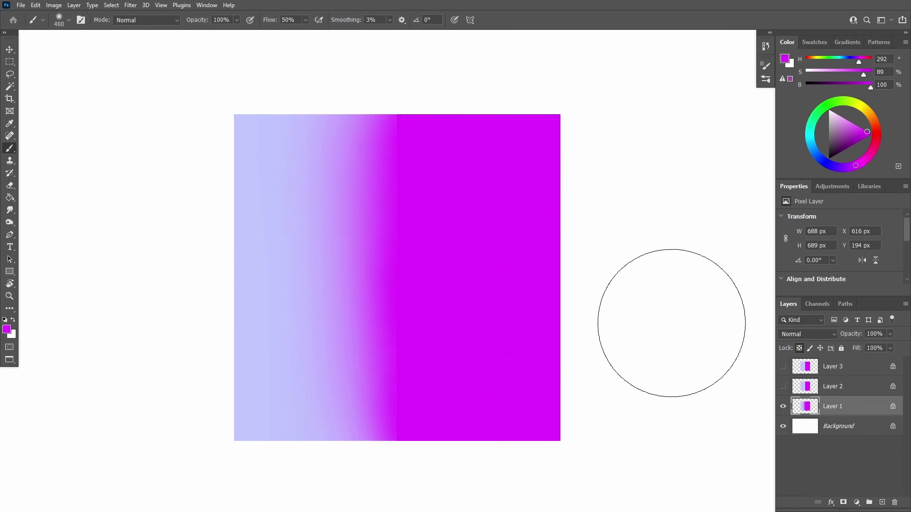
{"action": "key", "text": "alt+bracketright"}
{"action": "left_click", "coordinate": [9, 209]}
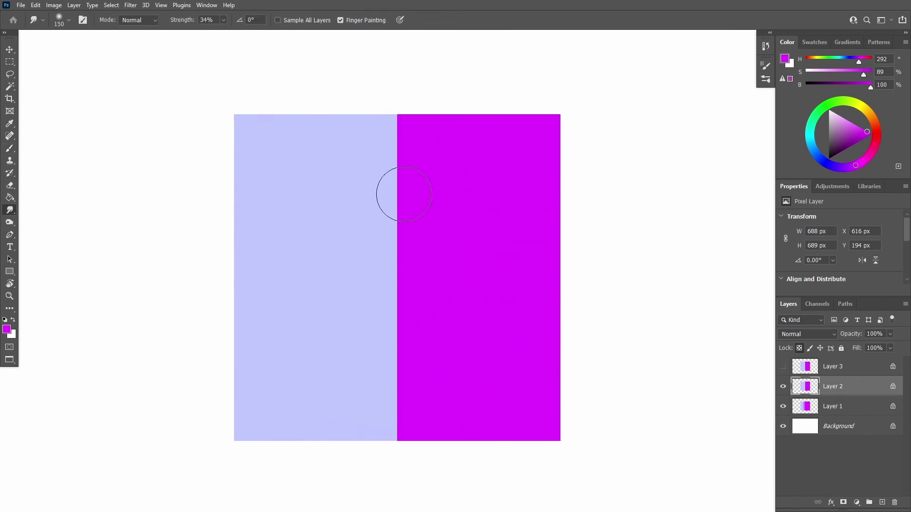
{"action": "mouse_move", "coordinate": [403, 187]}
{"action": "left_mouse_down"}
{"action": "mouse_move", "coordinate": [411, 317]}
{"action": "mouse_move", "coordinate": [386, 417]}
{"action": "mouse_move", "coordinate": [405, 229]}
{"action": "mouse_move", "coordinate": [386, 158]}
{"action": "mouse_move", "coordinate": [397, 193]}
{"action": "mouse_move", "coordinate": [393, 366]}
{"action": "mouse_move", "coordinate": [396, 273]}
{"action": "mouse_move", "coordinate": [417, 163]}
{"action": "mouse_move", "coordinate": [405, 421]}
{"action": "mouse_move", "coordinate": [414, 193]}
{"action": "mouse_move", "coordinate": [403, 187]}
{"action": "left_mouse_up"}
{"action": "key", "text": "bracketright"}
{"action": "key", "text": "bracketright"}
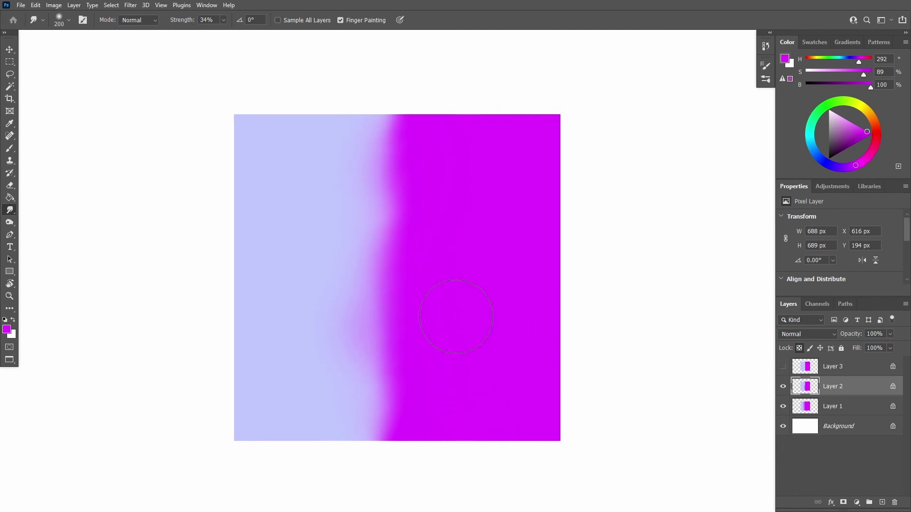
Switch to the Blur tool with a 250 px brush.
{"action": "right_click", "coordinate": [10, 210]}
{"action": "left_click", "coordinate": [46, 209]}
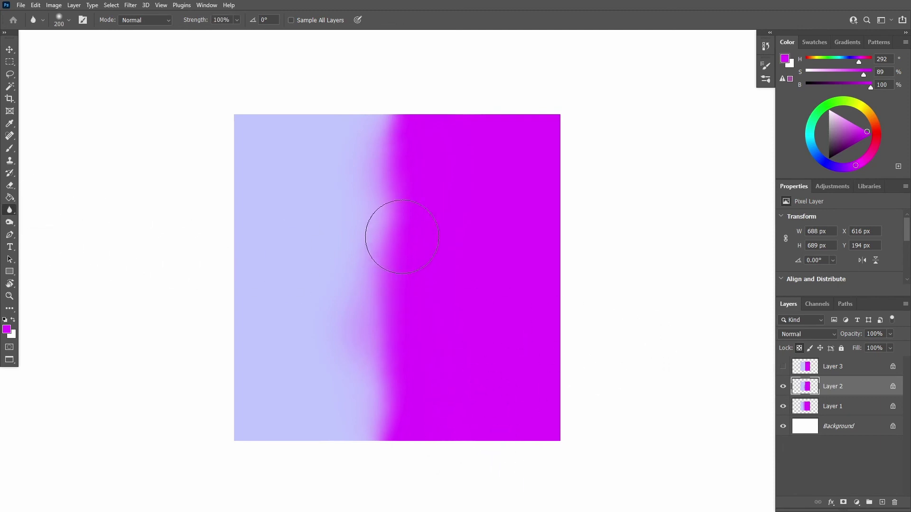
{"action": "key", "text": "bracketright"}
{"action": "key", "text": "bracketright"}
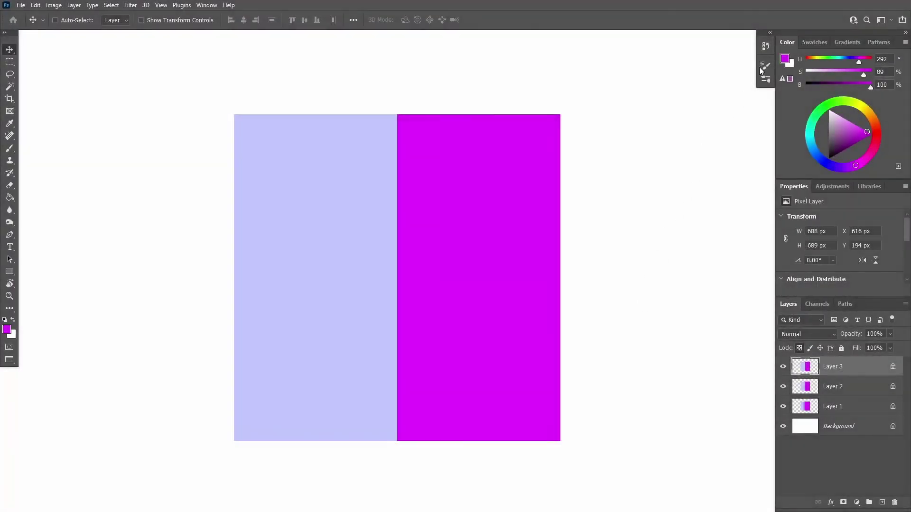
Paint soft magenta along the colour boundary with a soft brush enlarged to 175.
{"action": "left_click", "coordinate": [764, 65]}
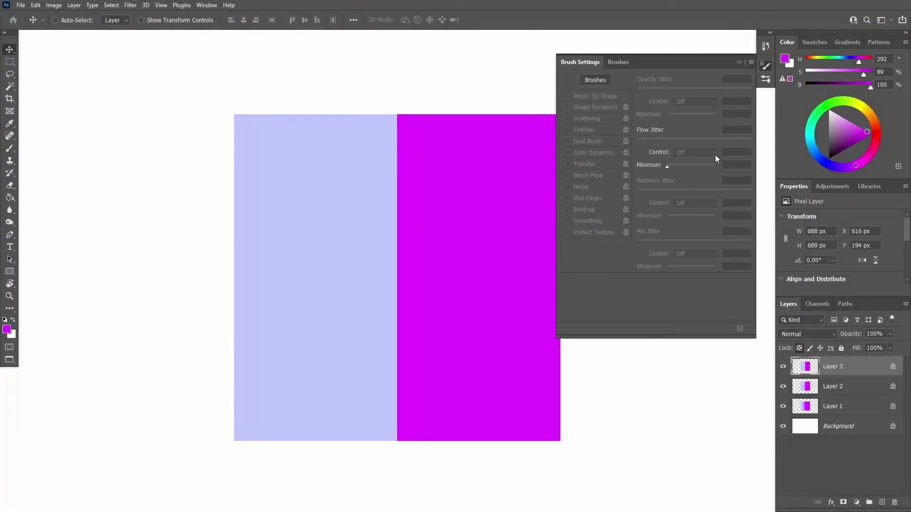
{"action": "key", "text": "b"}
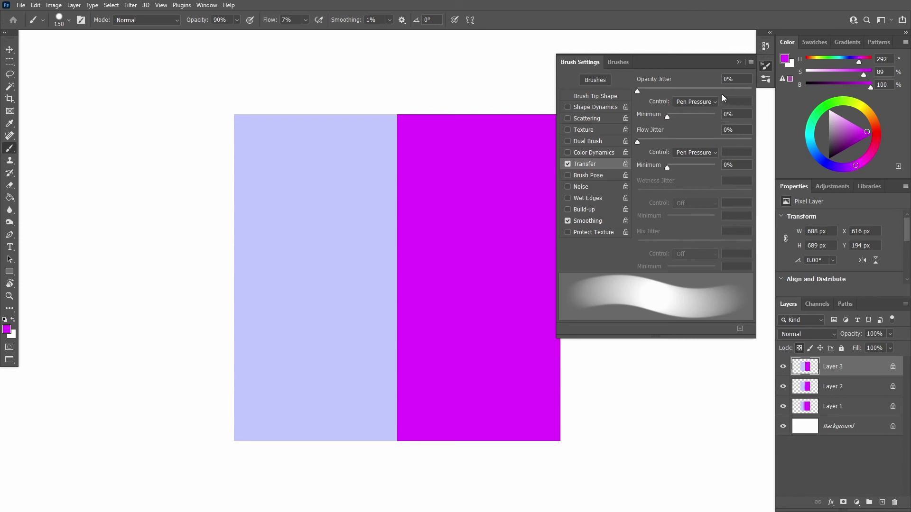
{"action": "left_click", "coordinate": [738, 64]}
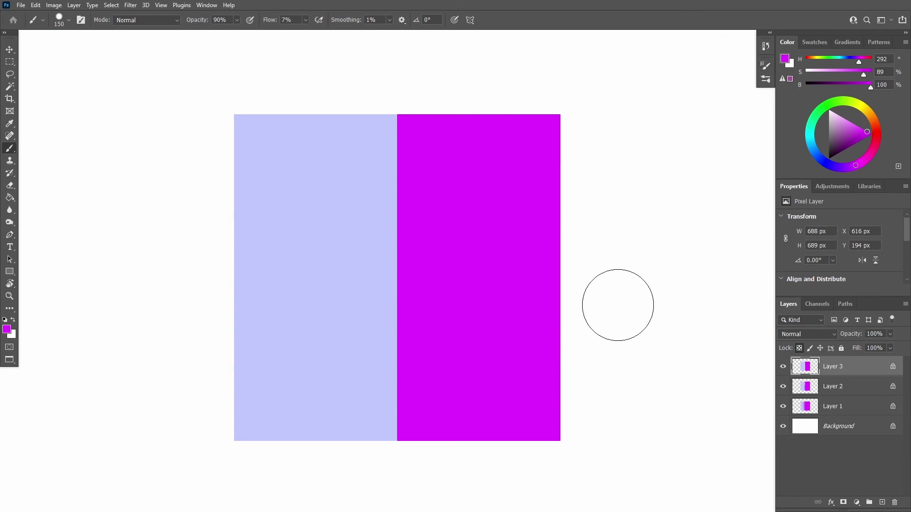
{"action": "key", "text": "bracketright"}
{"action": "mouse_move", "coordinate": [433, 158]}
{"action": "left_mouse_down"}
{"action": "mouse_move", "coordinate": [396, 175]}
{"action": "mouse_move", "coordinate": [392, 431]}
{"action": "mouse_move", "coordinate": [400, 138]}
{"action": "mouse_move", "coordinate": [400, 371]}
{"action": "mouse_move", "coordinate": [417, 173]}
{"action": "mouse_move", "coordinate": [396, 285]}
{"action": "mouse_move", "coordinate": [397, 172]}
{"action": "left_mouse_up"}
At brush size 125, blend the seams with sampled in-between and paler purples.
{"action": "left_click", "coordinate": [390, 367], "text": "alt"}
{"action": "key", "text": "bracketleft"}
{"action": "key", "text": "bracketleft"}
{"action": "left_click", "coordinate": [443, 417], "text": "alt"}
{"action": "left_click_drag", "start_coordinate": [443, 417], "coordinate": [456, 188]}
{"action": "left_click", "coordinate": [339, 423], "text": "alt"}
{"action": "mouse_move", "coordinate": [340, 422]}
{"action": "left_mouse_down"}
{"action": "mouse_move", "coordinate": [356, 357]}
{"action": "mouse_move", "coordinate": [343, 222]}
{"action": "mouse_move", "coordinate": [352, 177]}
{"action": "left_mouse_up"}
{"action": "left_click", "coordinate": [351, 383], "text": "alt"}
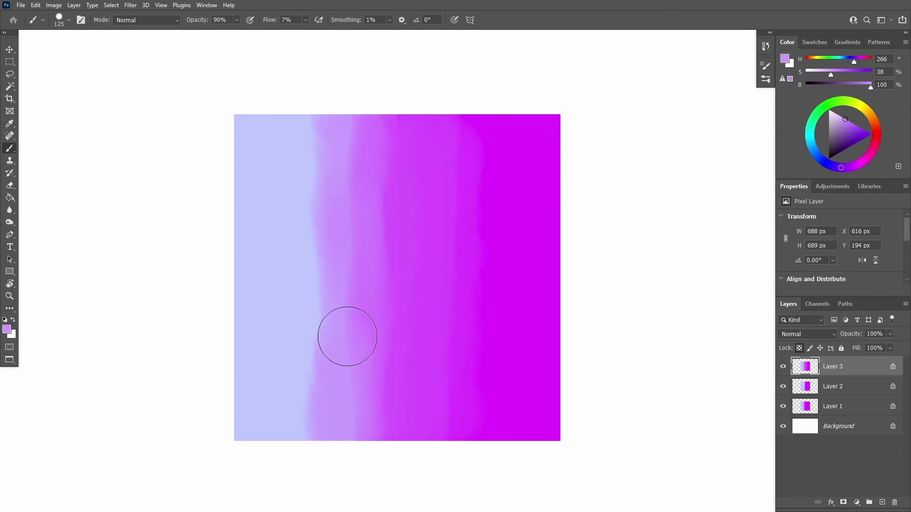
At brush size 90, paint lavender, mid purple and deep magenta over the left, middle and right transitions.
{"action": "left_click", "coordinate": [313, 417], "text": "alt"}
{"action": "key", "text": "bracketleft"}
{"action": "key", "text": "bracketleft"}
{"action": "mouse_move", "coordinate": [305, 421]}
{"action": "left_mouse_down"}
{"action": "mouse_move", "coordinate": [325, 275]}
{"action": "mouse_move", "coordinate": [297, 118]}
{"action": "left_mouse_up"}
{"action": "left_click", "coordinate": [357, 399], "text": "alt"}
{"action": "left_click_drag", "start_coordinate": [379, 174], "coordinate": [378, 395]}
{"action": "left_click", "coordinate": [479, 294], "text": "alt"}
{"action": "mouse_move", "coordinate": [470, 119]}
{"action": "left_mouse_down"}
{"action": "mouse_move", "coordinate": [472, 379]}
{"action": "mouse_move", "coordinate": [486, 109]}
{"action": "left_mouse_up"}
{"action": "mouse_move", "coordinate": [473, 370]}
{"action": "left_mouse_down"}
{"action": "mouse_move", "coordinate": [474, 222]}
{"action": "mouse_move", "coordinate": [453, 408]}
{"action": "left_mouse_up"}
Darken the middle band with sampled deeper magenta at brush size 125.
{"action": "left_click", "coordinate": [361, 368], "text": "alt"}
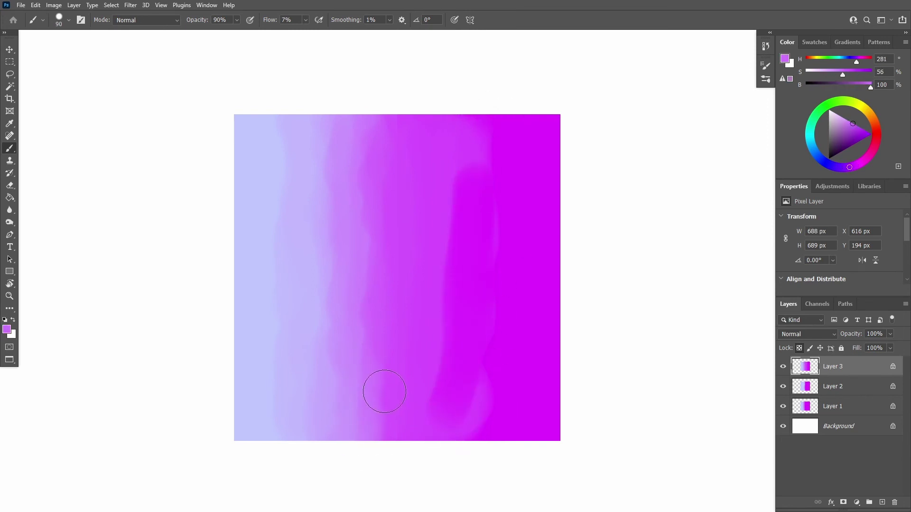
{"action": "key", "text": "bracketright"}
{"action": "key", "text": "bracketright"}
{"action": "left_click", "coordinate": [466, 315], "text": "alt"}
{"action": "left_click_drag", "start_coordinate": [451, 446], "coordinate": [456, 128]}
{"action": "mouse_move", "coordinate": [420, 180]}
{"action": "left_mouse_down"}
{"action": "mouse_move", "coordinate": [420, 389]}
{"action": "mouse_move", "coordinate": [401, 275]}
{"action": "mouse_move", "coordinate": [417, 316]}
{"action": "mouse_move", "coordinate": [418, 394]}
{"action": "left_mouse_up"}
{"action": "left_click", "coordinate": [413, 346], "text": "alt"}
Reduce the brush size to 80.
{"action": "key", "text": "bracketleft"}
{"action": "key", "text": "bracketleft"}
{"action": "key", "text": "bracketleft"}
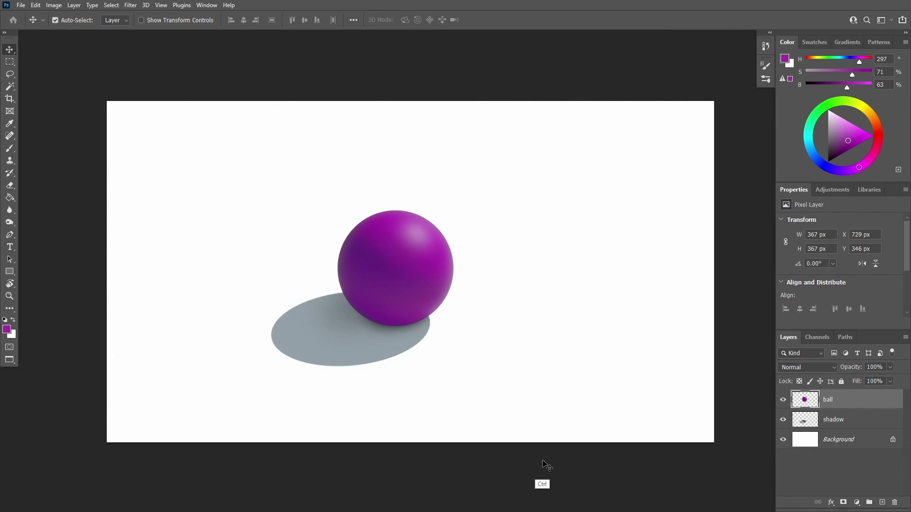
Paste the rock texture clipped to the ball, set to Multiply at 46% opacity.
{"action": "key", "text": "ctrl+v"}
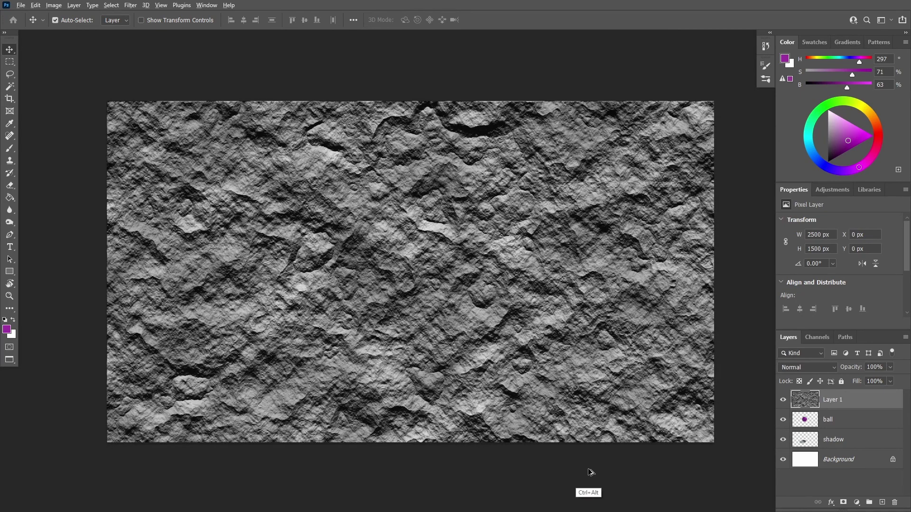
{"action": "key", "text": "ctrl+alt+g"}
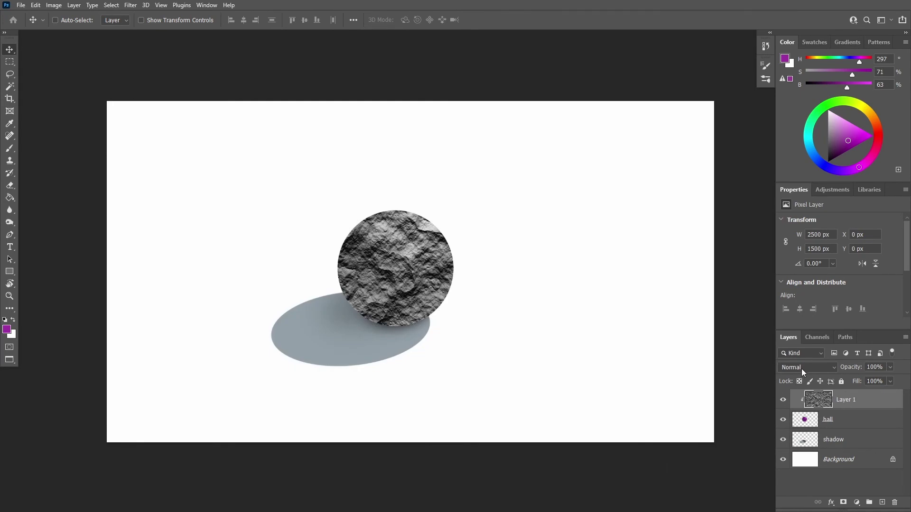
{"action": "left_click", "coordinate": [802, 368]}
{"action": "left_click", "coordinate": [795, 271]}
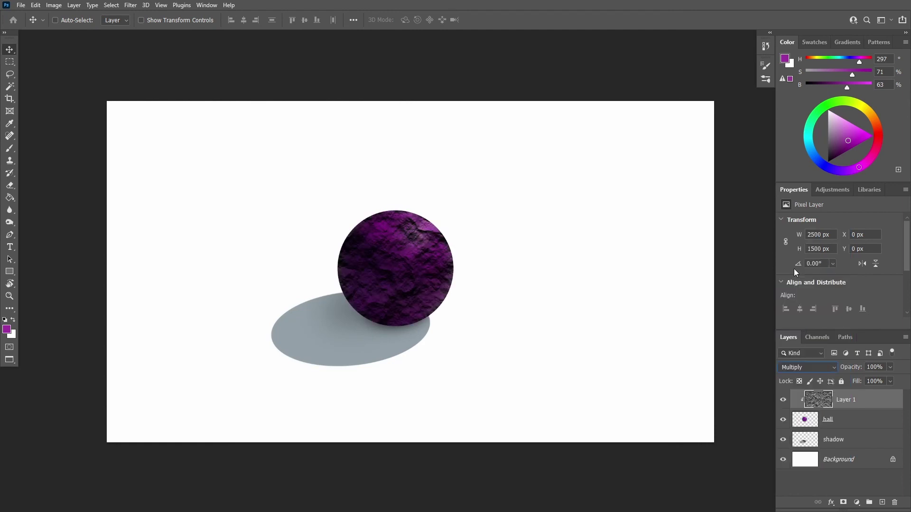
{"action": "left_click", "coordinate": [889, 368]}
{"action": "left_click_drag", "start_coordinate": [875, 380], "coordinate": [865, 380]}
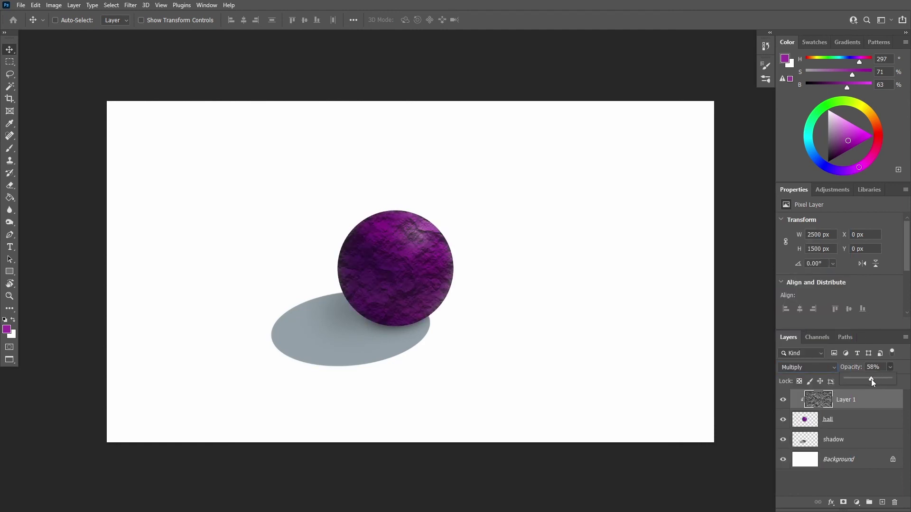
{"action": "left_click", "coordinate": [863, 404]}
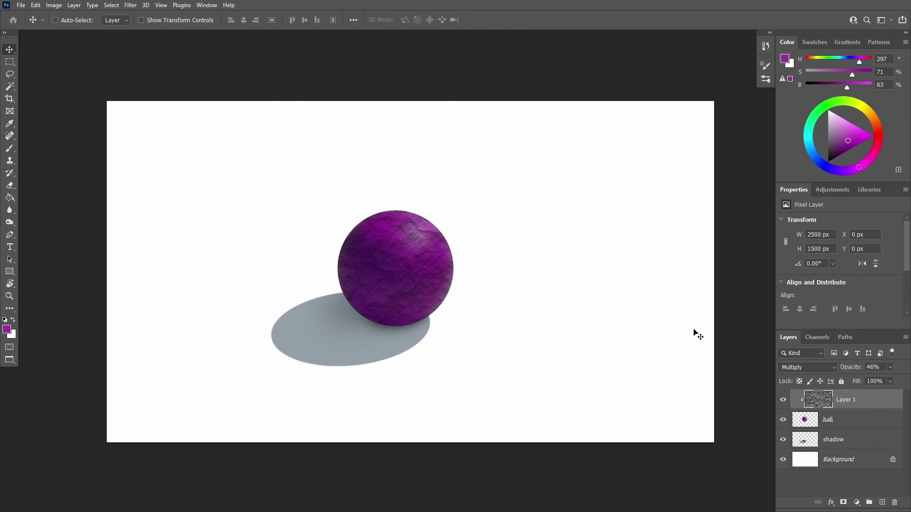
Scale the texture down around its centre and centre it over the ball.
{"action": "key", "text": "ctrl+t"}
{"action": "left_click_drag", "start_coordinate": [107, 101], "coordinate": [207, 195]}
{"action": "left_click_drag", "start_coordinate": [506, 244], "coordinate": [417, 203]}
{"action": "key", "text": "Return"}
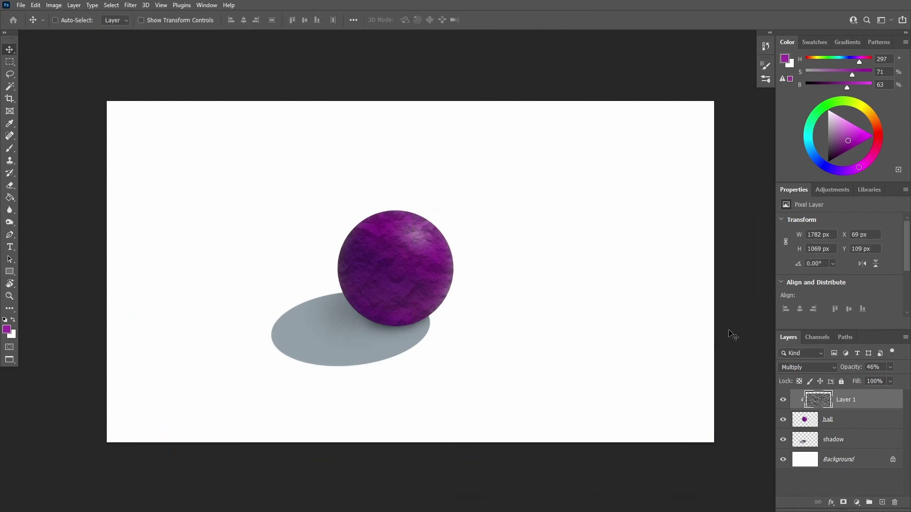
{"action": "left_click", "coordinate": [133, 6]}
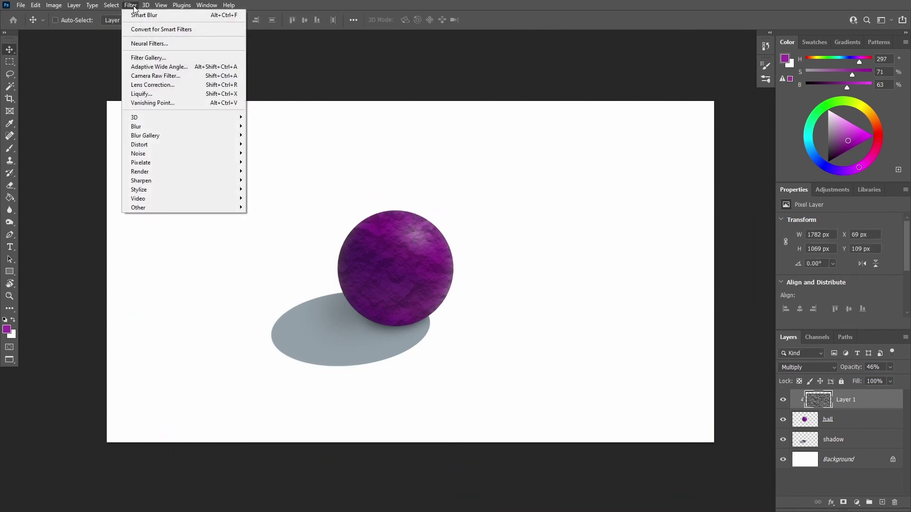
Liquify the texture with Forward Warp and Pucker around the ball, using the ball layer as backdrop.
{"action": "left_click", "coordinate": [149, 95]}
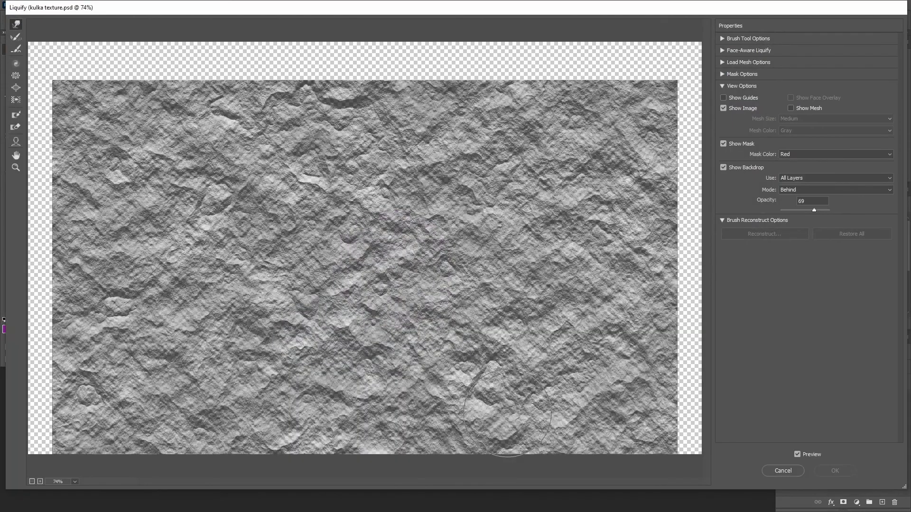
{"action": "left_click", "coordinate": [813, 176]}
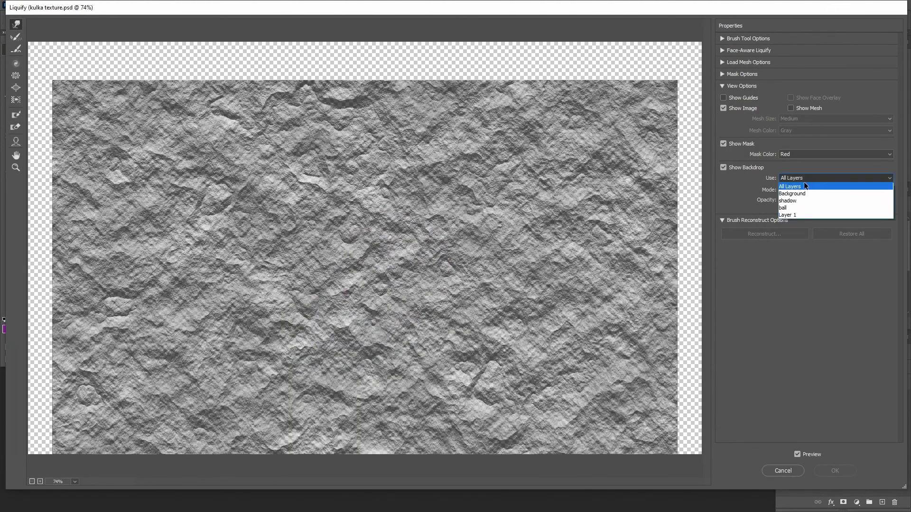
{"action": "left_click", "coordinate": [789, 207]}
{"action": "mouse_move", "coordinate": [451, 199]}
{"action": "left_mouse_down"}
{"action": "mouse_move", "coordinate": [467, 174]}
{"action": "mouse_move", "coordinate": [453, 260]}
{"action": "mouse_move", "coordinate": [285, 328]}
{"action": "mouse_move", "coordinate": [277, 131]}
{"action": "mouse_move", "coordinate": [427, 190]}
{"action": "left_mouse_up"}
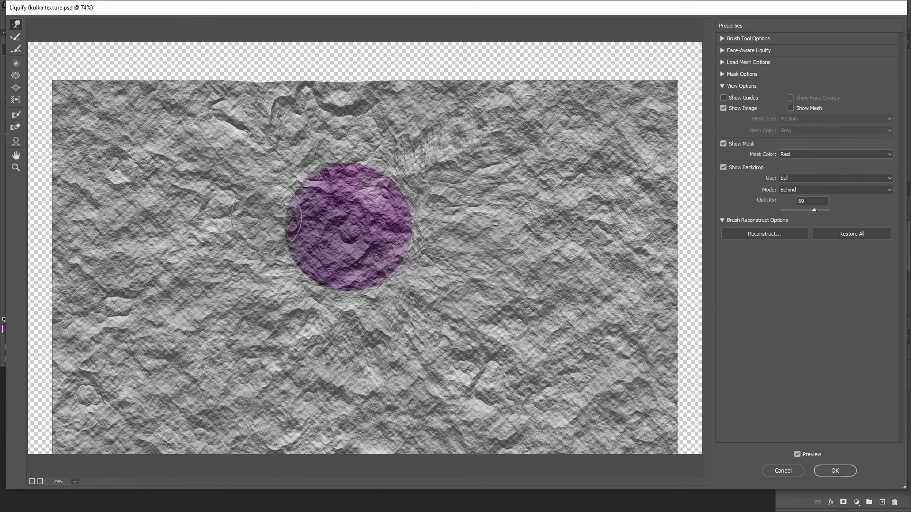
{"action": "left_click_drag", "start_coordinate": [437, 223], "coordinate": [278, 190]}
{"action": "left_click", "coordinate": [16, 75]}
{"action": "mouse_move", "coordinate": [368, 173]}
{"action": "left_mouse_down"}
{"action": "mouse_move", "coordinate": [403, 266]}
{"action": "mouse_move", "coordinate": [284, 213]}
{"action": "mouse_move", "coordinate": [375, 161]}
{"action": "mouse_move", "coordinate": [299, 253]}
{"action": "mouse_move", "coordinate": [339, 142]}
{"action": "mouse_move", "coordinate": [398, 266]}
{"action": "mouse_move", "coordinate": [433, 247]}
{"action": "mouse_move", "coordinate": [408, 152]}
{"action": "mouse_move", "coordinate": [275, 265]}
{"action": "mouse_move", "coordinate": [380, 299]}
{"action": "mouse_move", "coordinate": [322, 151]}
{"action": "left_mouse_up"}
{"action": "key", "text": "w"}
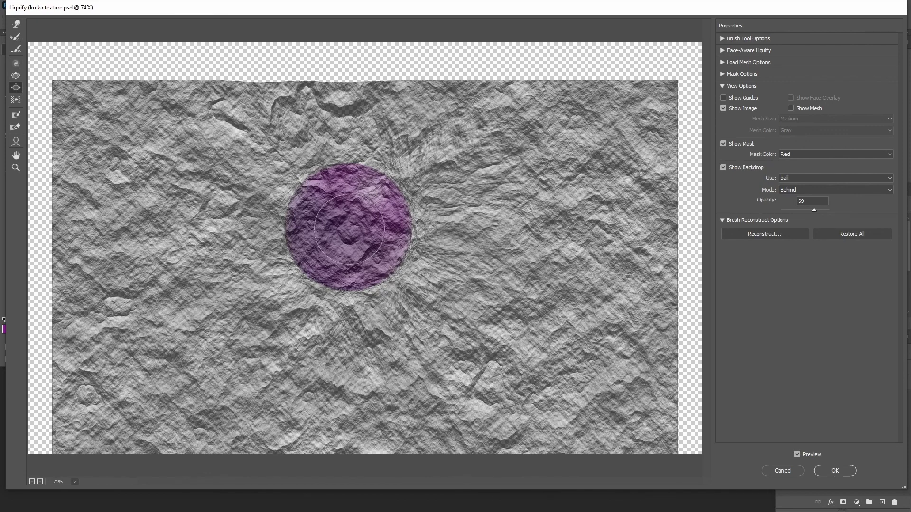
{"action": "left_click", "coordinate": [835, 471]}
With a small black brush at 100% opacity and 36% flow, roughen the ball's left edge on its mask.
{"action": "key", "text": "b"}
{"action": "key", "text": "alt+bracketleft"}
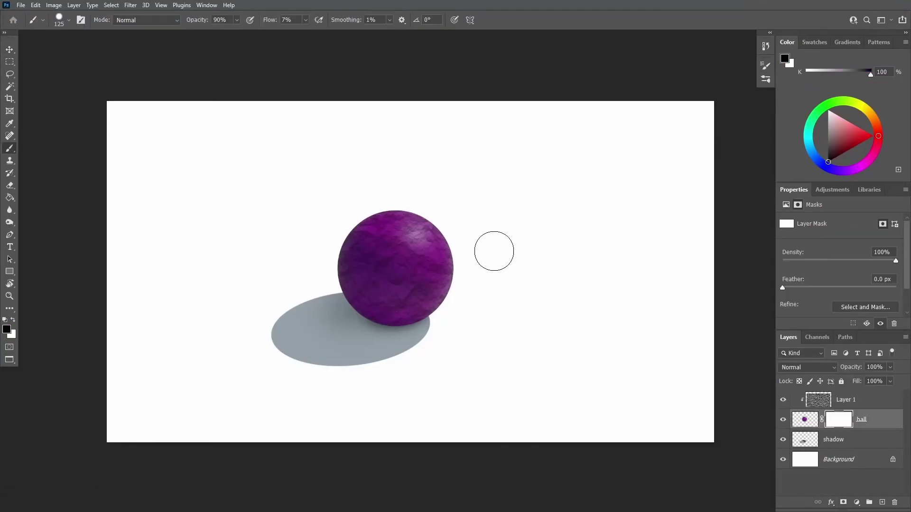
{"action": "key", "text": "bracketleft"}
{"action": "key", "text": "bracketleft"}
{"action": "key", "text": "bracketleft"}
{"action": "key", "text": "0"}
{"action": "key", "text": "shift+3"}
{"action": "key", "text": "shift+6"}
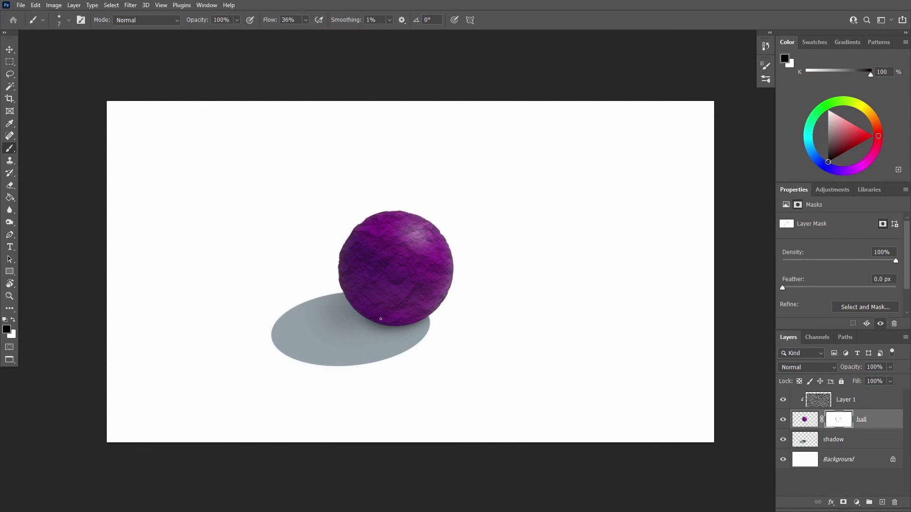
{"action": "left_click_drag", "start_coordinate": [340, 287], "coordinate": [337, 269]}
Mask the shadow and soften its upper-left and lower-left edges with a size-15 brush.
{"action": "key", "text": "alt+bracketleft"}
{"action": "key", "text": "bracketright"}
{"action": "key", "text": "bracketright"}
{"action": "key", "text": "bracketright"}
{"action": "left_click_drag", "start_coordinate": [325, 294], "coordinate": [285, 313]}
{"action": "left_click_drag", "start_coordinate": [317, 367], "coordinate": [348, 368]}
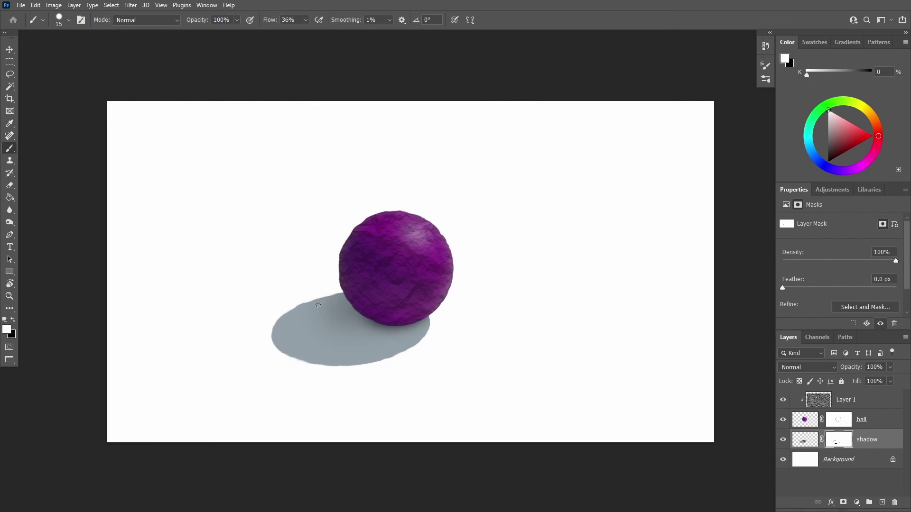
{"action": "key", "text": "alt+bracketright"}
Split the Underlying Layer black slider in Blend If so the texture fades over dark tones.
{"action": "key", "text": "v"}
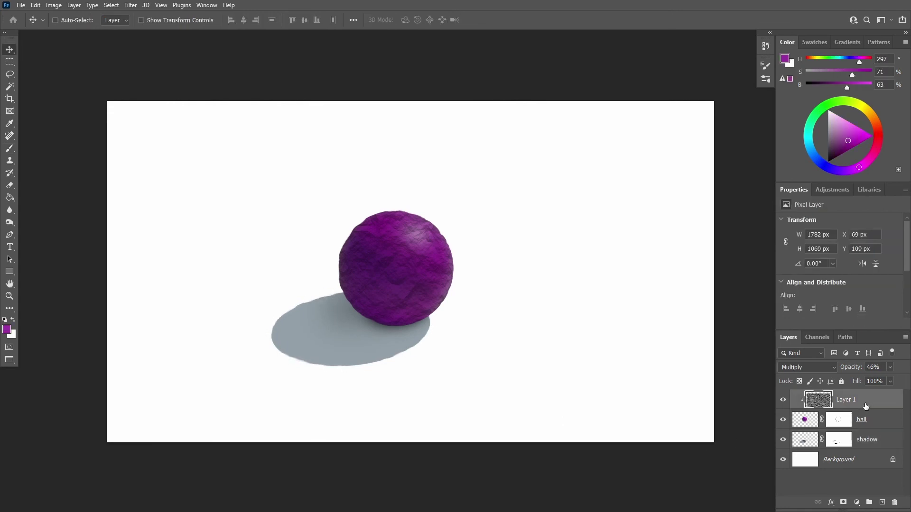
{"action": "double_click", "coordinate": [866, 406]}
{"action": "left_click_drag", "start_coordinate": [650, 228], "coordinate": [671, 229]}
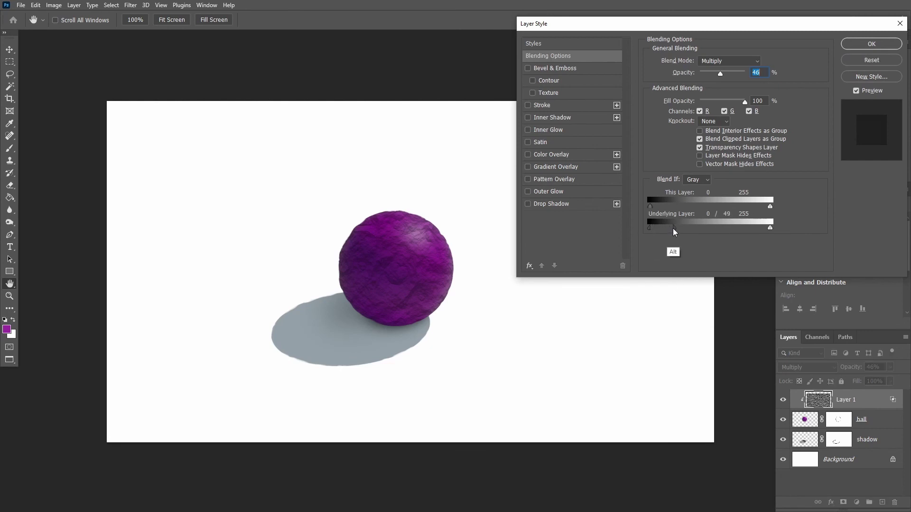
{"action": "left_click_drag", "start_coordinate": [672, 229], "coordinate": [705, 228]}
{"action": "left_click", "coordinate": [871, 44]}
Mask the texture layer and paint it away along the ball's top and left side.
{"action": "left_click", "coordinate": [844, 502]}
{"action": "key", "text": "b"}
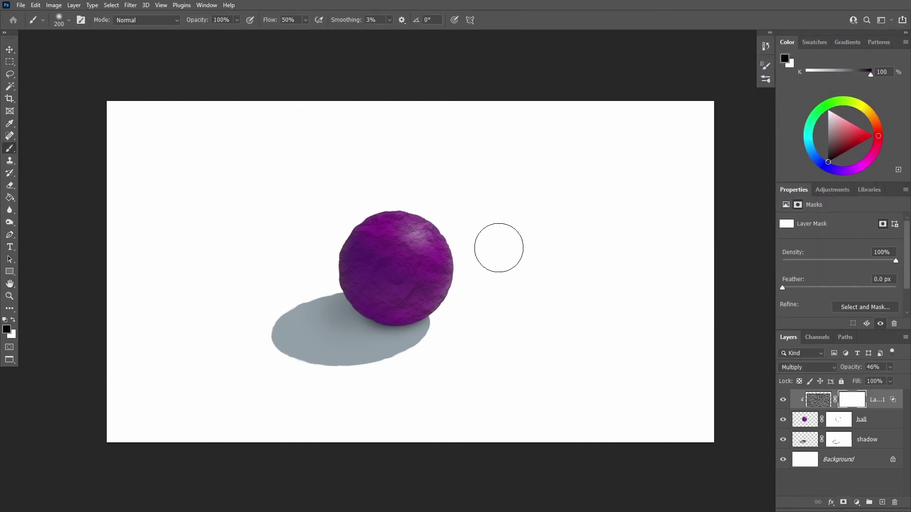
{"action": "mouse_move", "coordinate": [456, 238]}
{"action": "left_mouse_down"}
{"action": "mouse_move", "coordinate": [431, 209]}
{"action": "mouse_move", "coordinate": [403, 197]}
{"action": "mouse_move", "coordinate": [349, 224]}
{"action": "mouse_move", "coordinate": [331, 256]}
{"action": "left_mouse_up"}
{"action": "key", "text": "bracketleft"}
{"action": "mouse_move", "coordinate": [455, 291]}
{"action": "left_mouse_down"}
{"action": "mouse_move", "coordinate": [436, 321]}
{"action": "mouse_move", "coordinate": [393, 336]}
{"action": "mouse_move", "coordinate": [340, 305]}
{"action": "mouse_move", "coordinate": [340, 236]}
{"action": "left_mouse_up"}
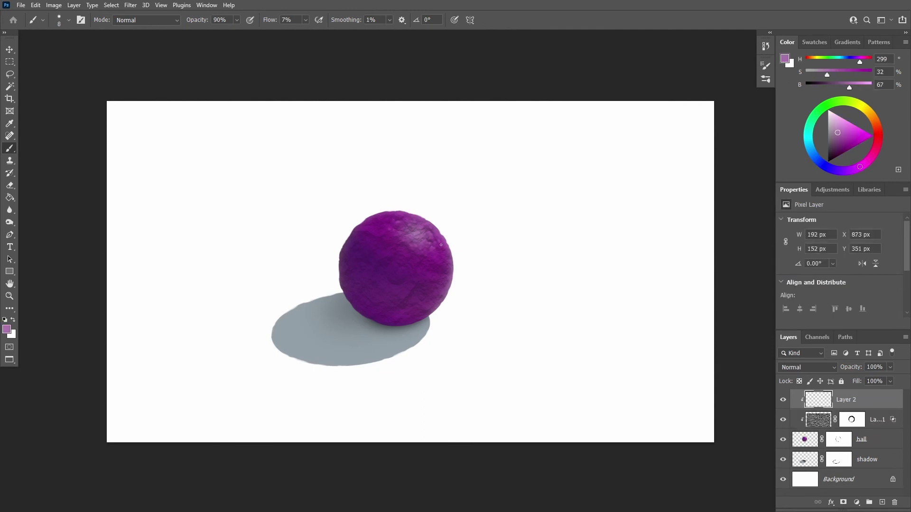
Paint faint and dark purple detail strokes near the ball's top with a small brush.
{"action": "left_click_drag", "start_coordinate": [440, 245], "coordinate": [384, 230]}
{"action": "key", "text": "bracketleft"}
{"action": "left_click", "coordinate": [394, 312], "text": "alt"}
{"action": "mouse_move", "coordinate": [437, 253]}
{"action": "left_mouse_down"}
{"action": "mouse_move", "coordinate": [394, 312]}
{"action": "mouse_move", "coordinate": [424, 231]}
{"action": "left_mouse_up"}
Sample brighter purples from the ball, with the brush at size 7 and 27% flow.
{"action": "left_click", "coordinate": [424, 232], "text": "alt"}
{"action": "key", "text": "bracketright"}
{"action": "key", "text": "bracketright"}
{"action": "left_click", "coordinate": [423, 202], "text": "alt"}
{"action": "key", "text": "bracketright"}
{"action": "left_click", "coordinate": [416, 234], "text": "alt"}
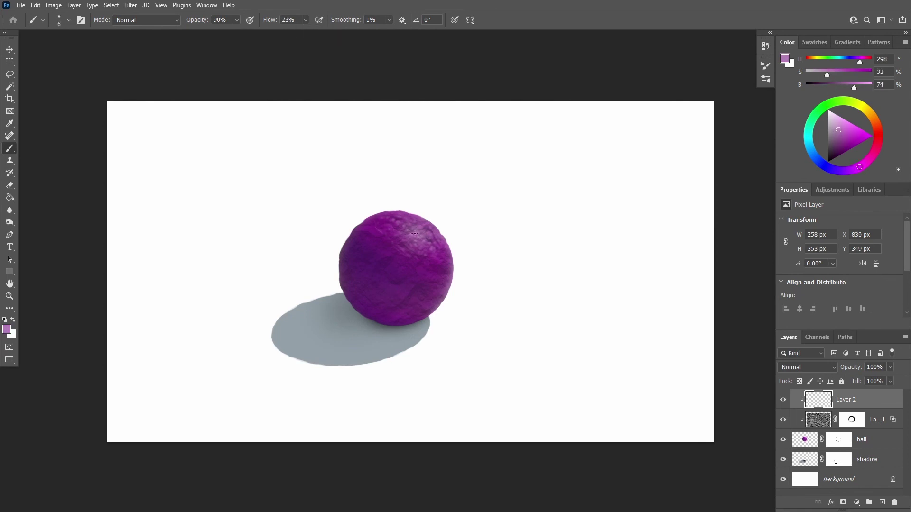
{"action": "key", "text": "shift+2"}
{"action": "key", "text": "shift+7"}
{"action": "left_click", "coordinate": [413, 234], "text": "alt"}
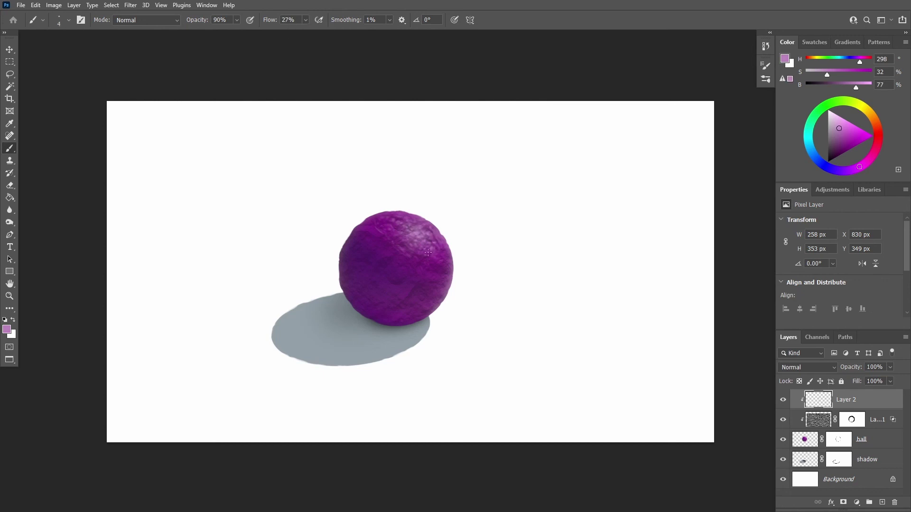